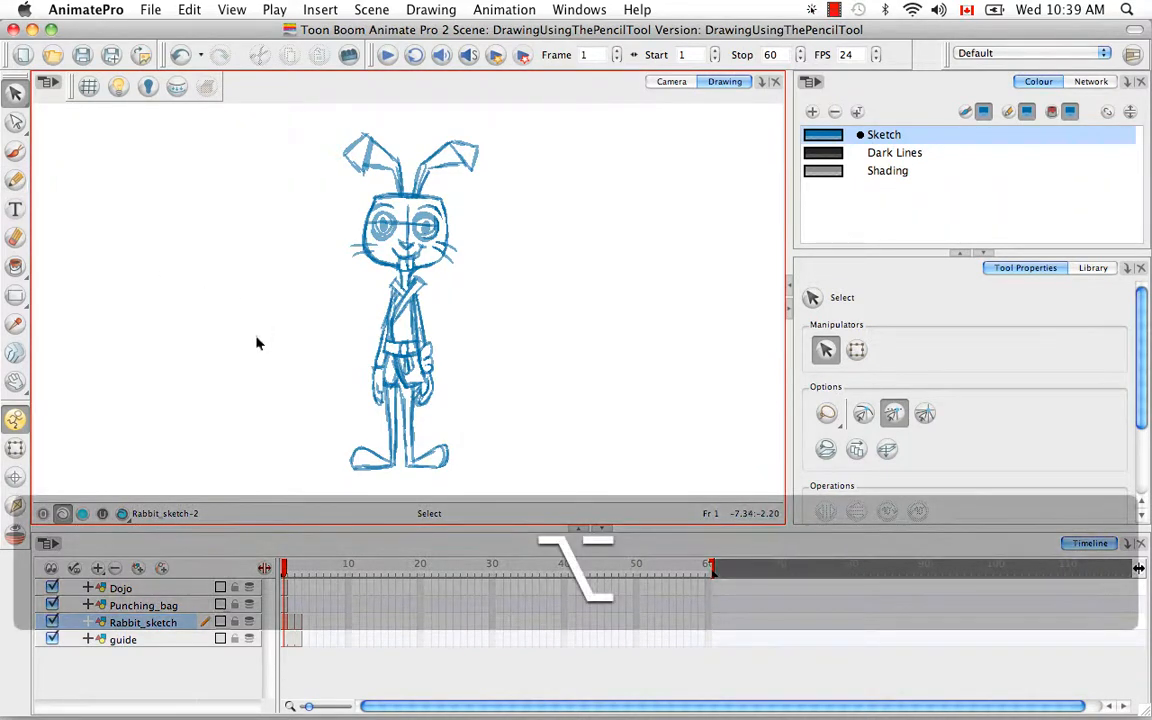
With the Pencil tool active, add a drawing layer above Rabbit_sketch and name it Rabbit_clean.
key("alt+y")
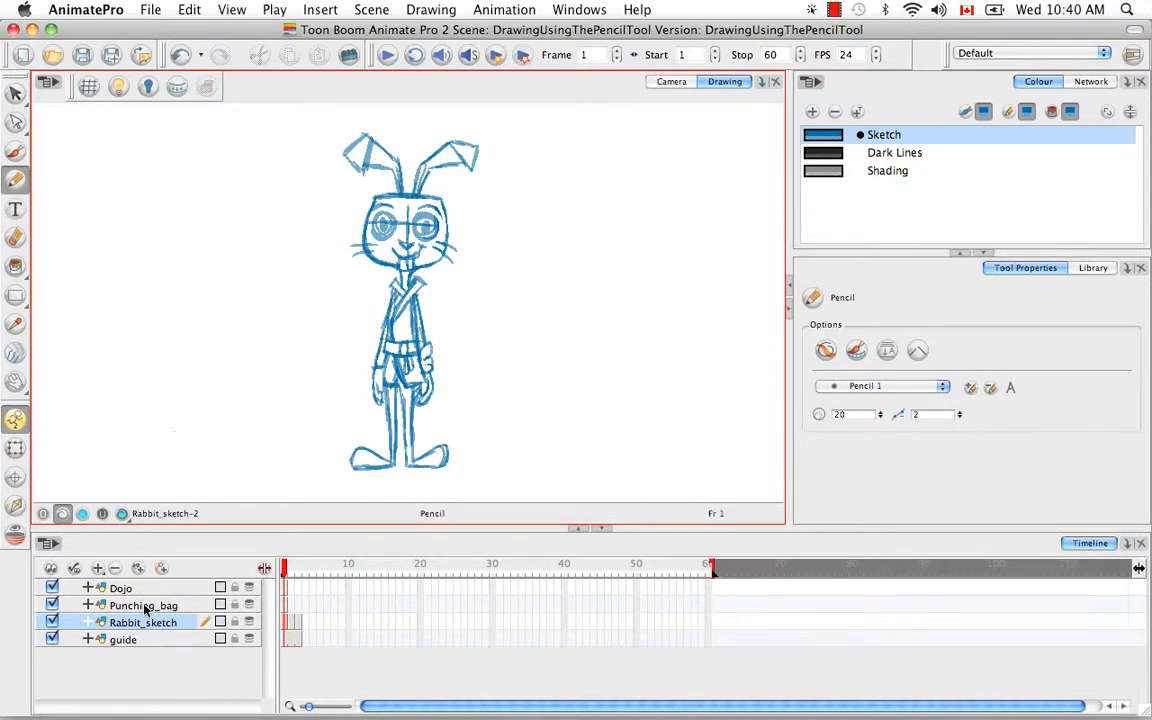
left_click(138, 568)
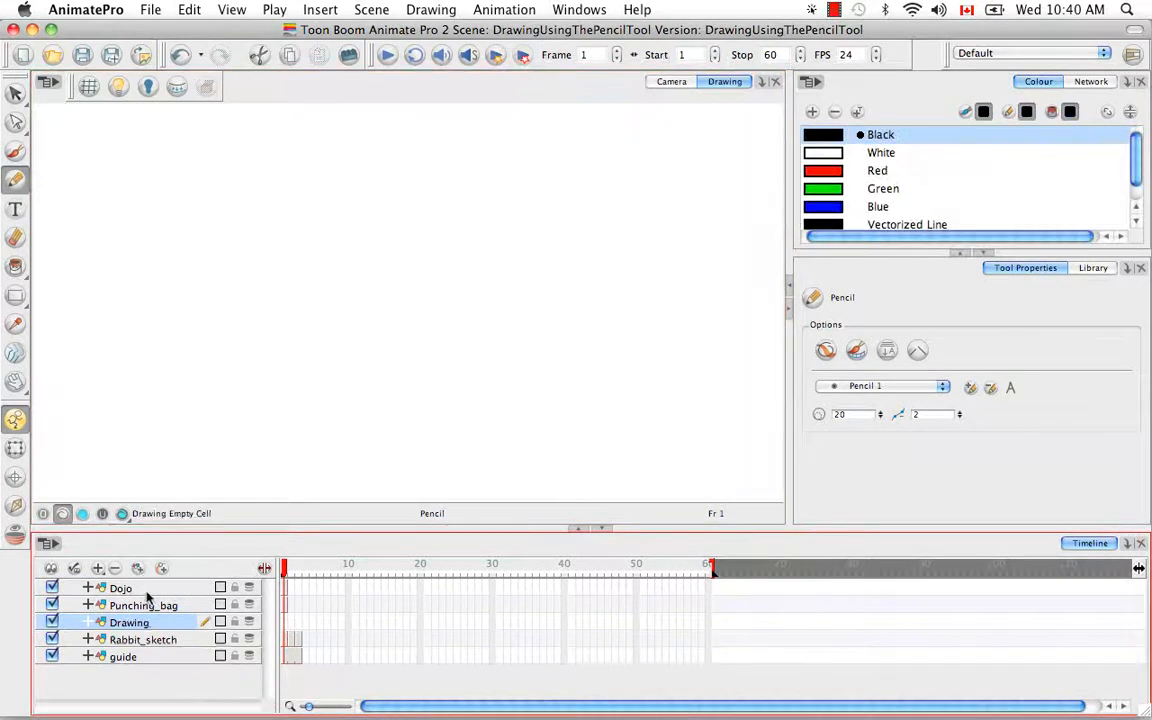
double_click(145, 624)
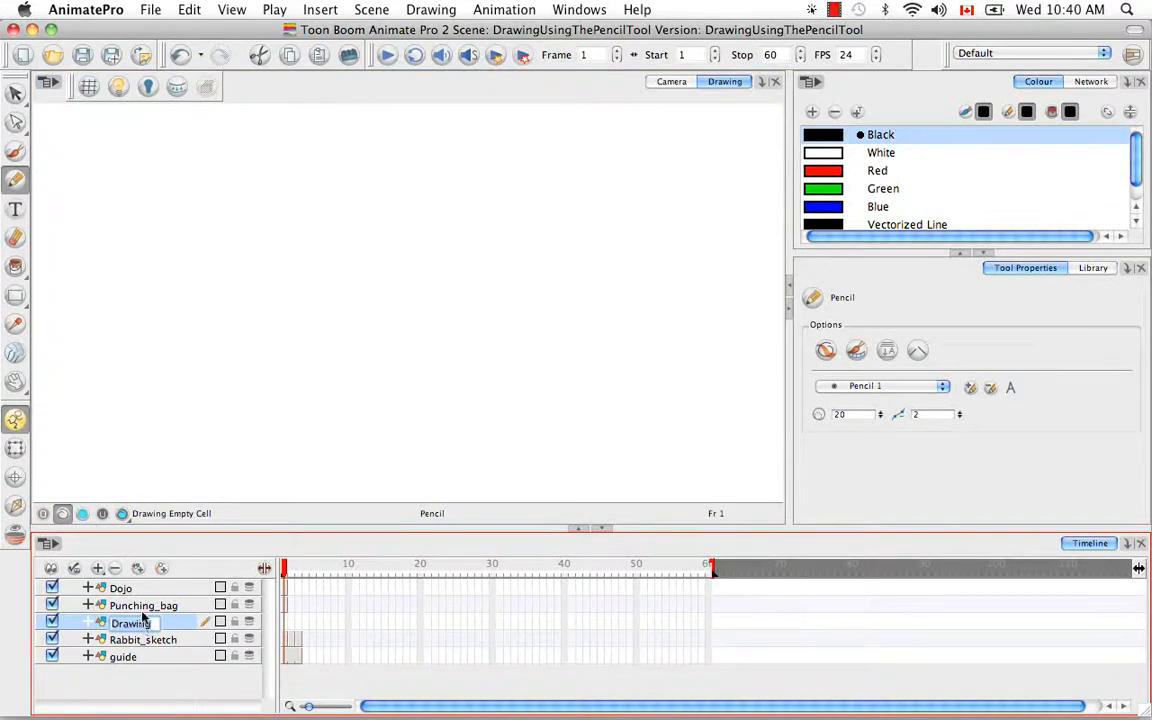
key("BackSpace")
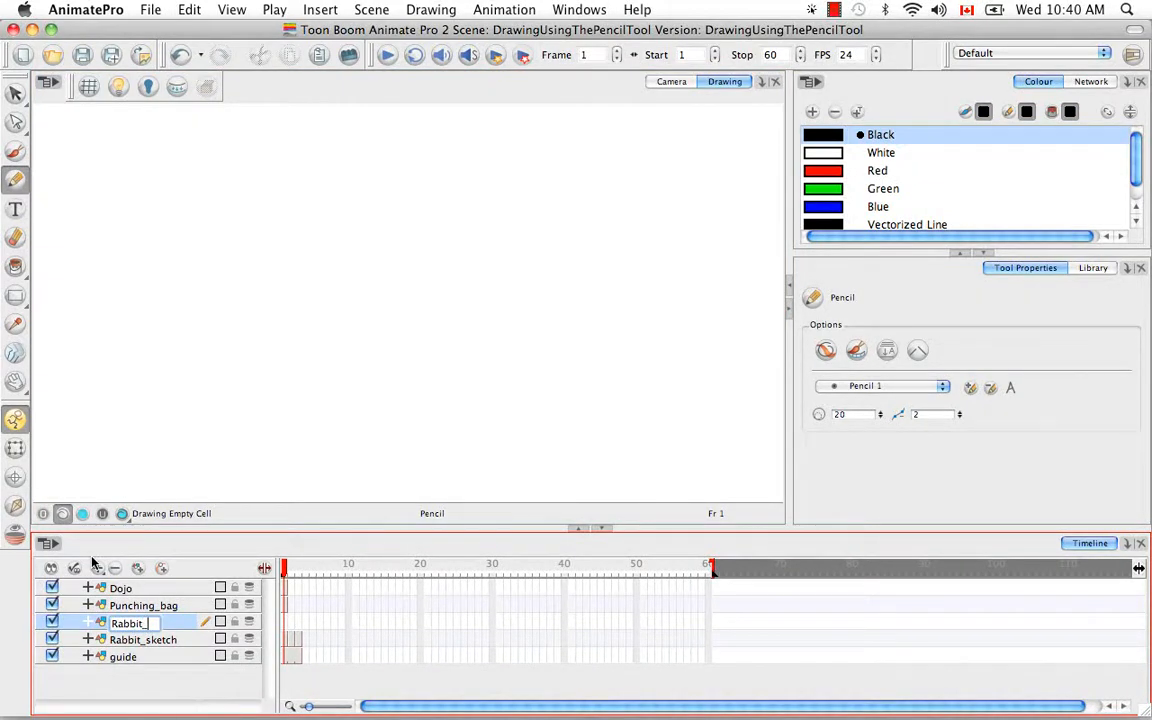
type("Rabbit_clean")
key("Return")
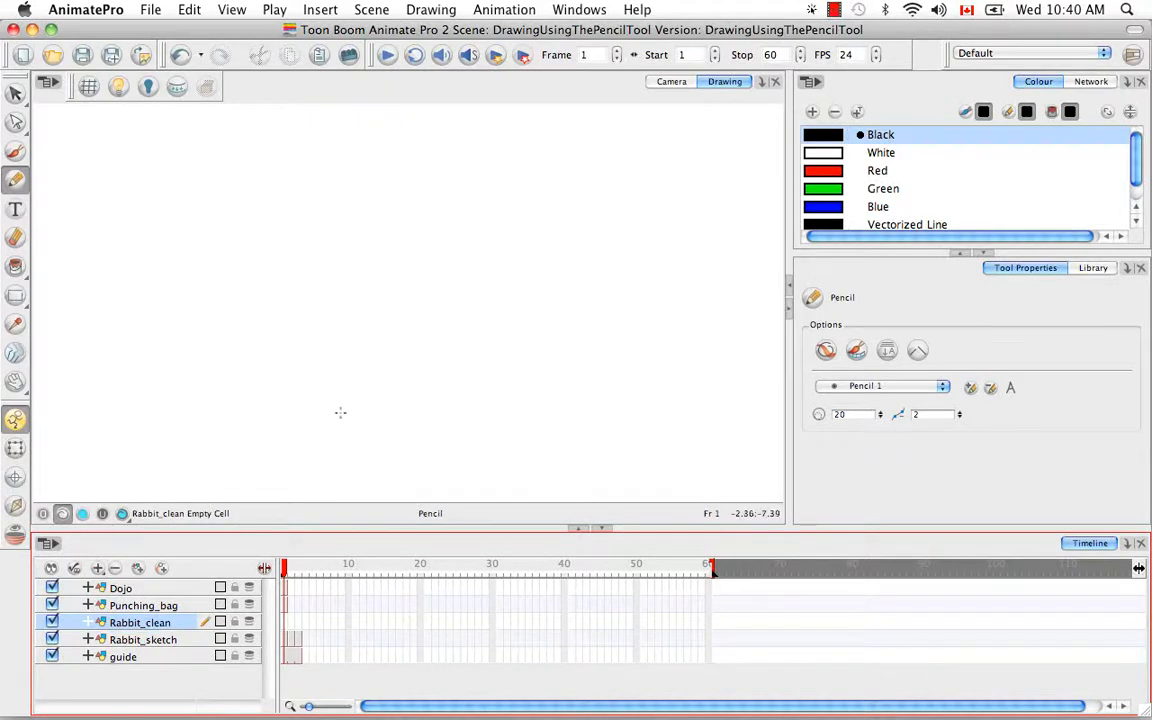
Turn on the light table and hide the Dojo, Punching_bag and guide layers.
left_click(117, 87)
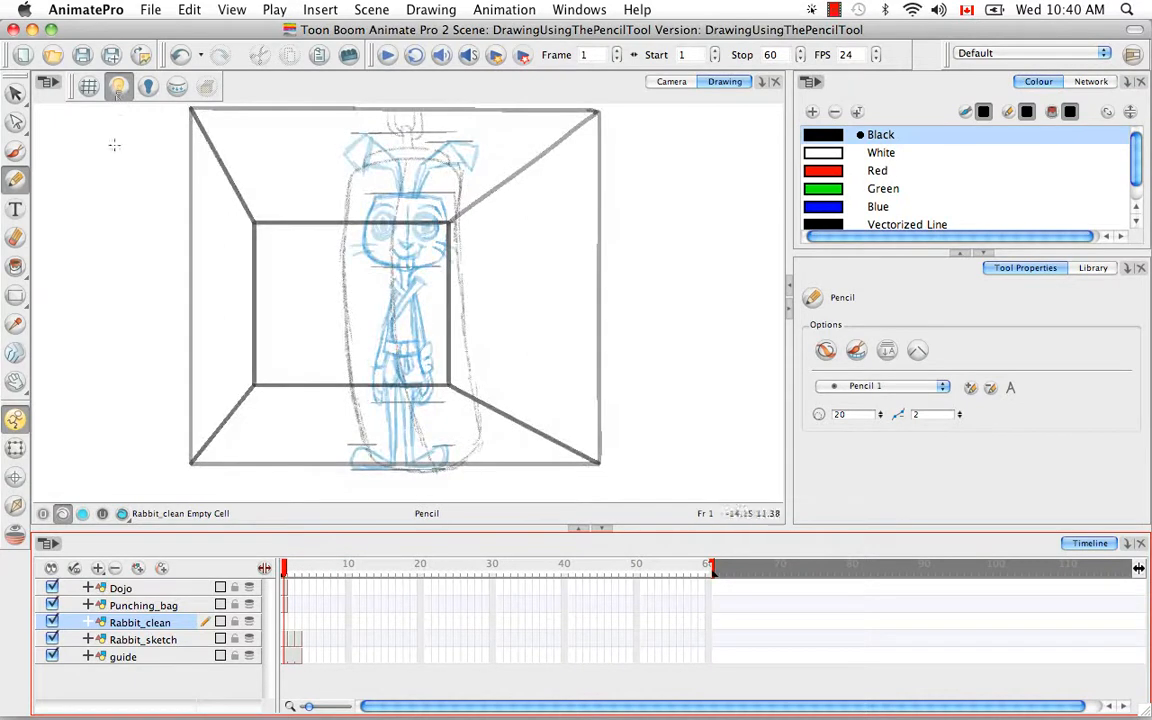
left_click(52, 605)
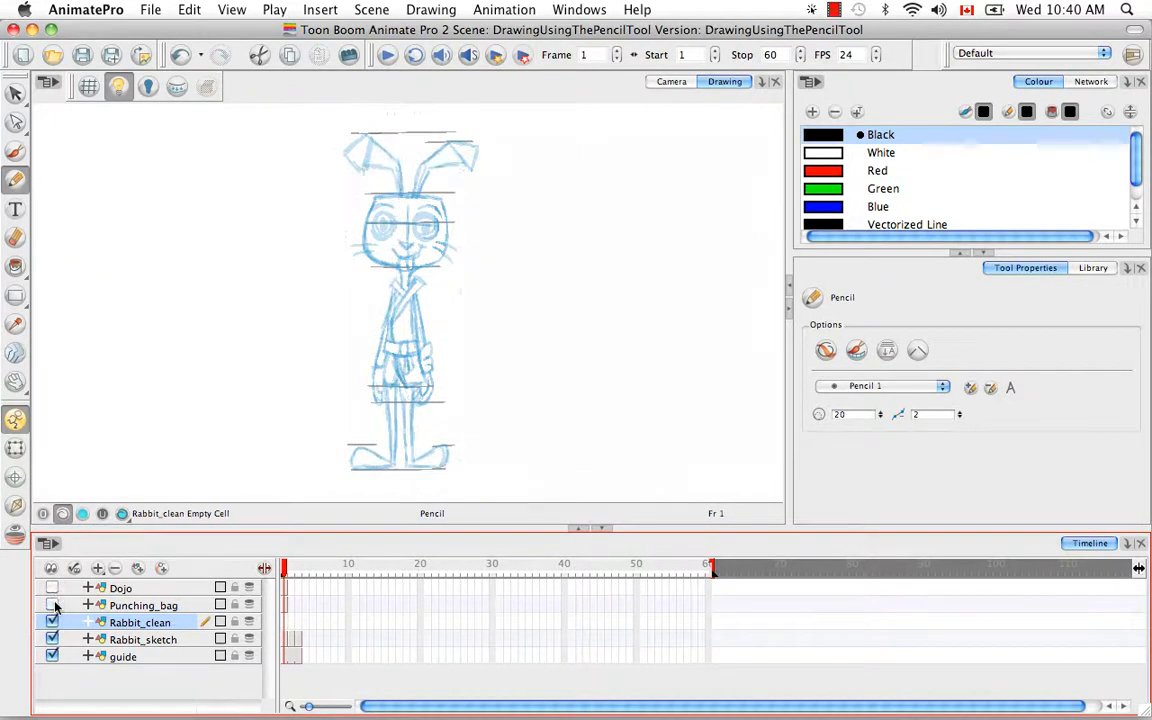
left_click(52, 656)
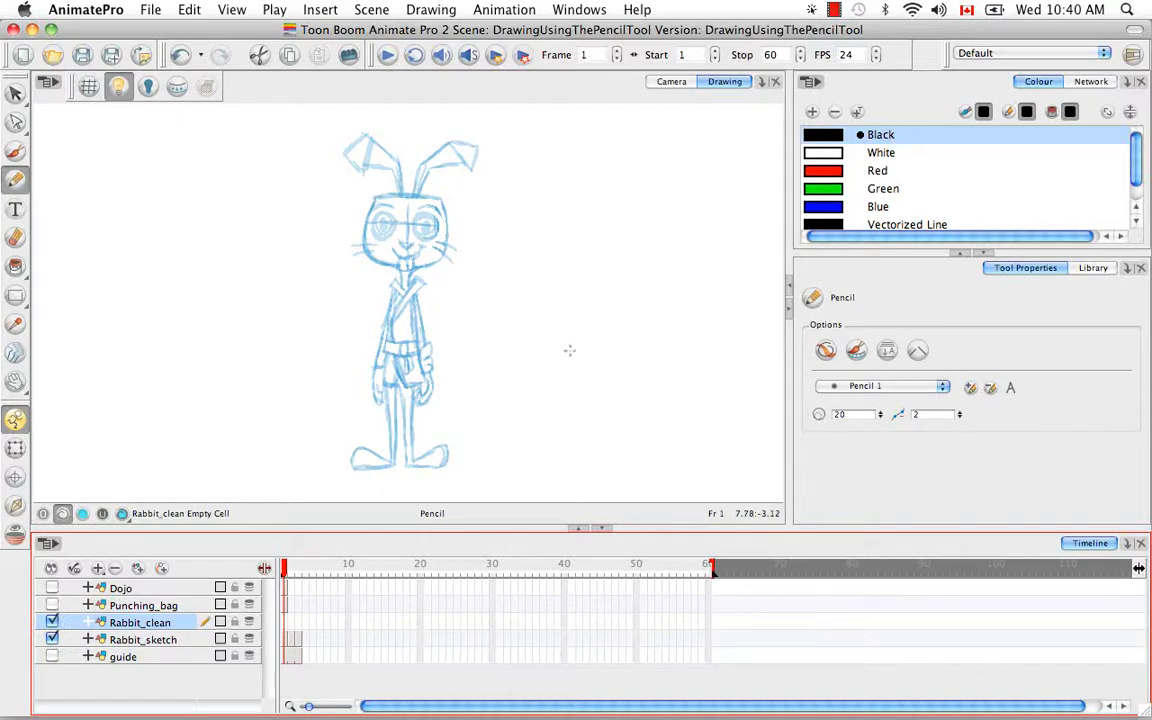
Choose the Pencil 6 preset for inking the rabbit's head.
mouse_move(581, 334)
left_mouse_down()
mouse_move(599, 309)
mouse_move(543, 277)
left_mouse_up()
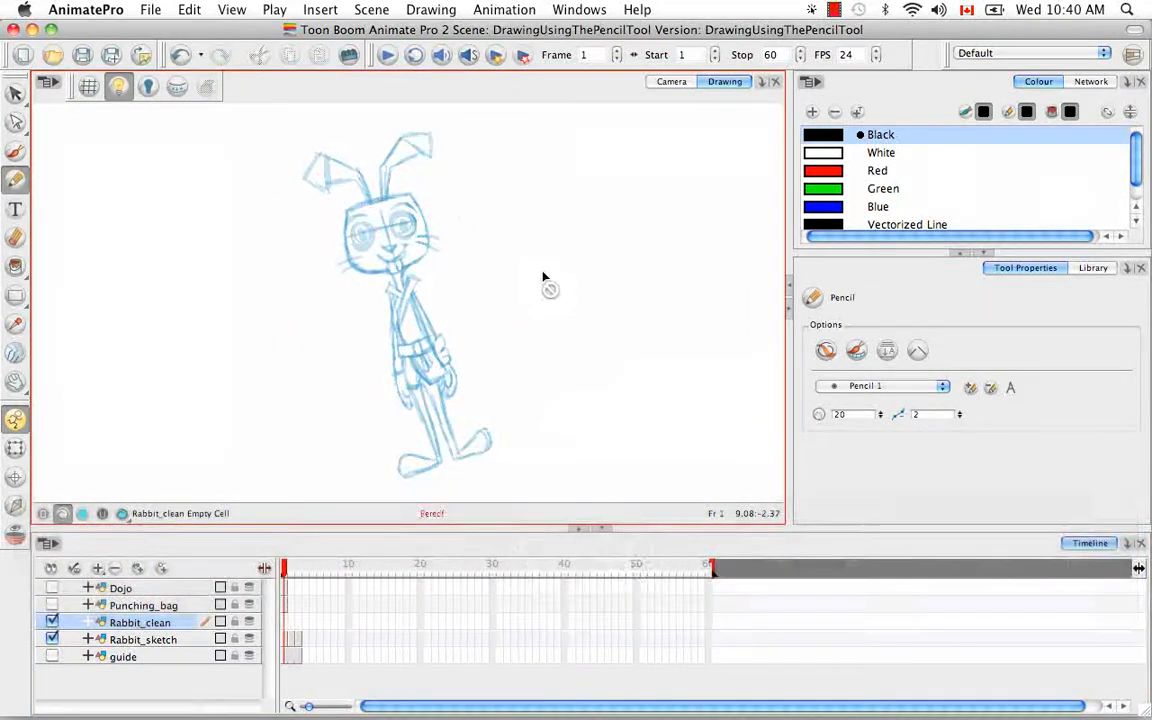
key("super+equal")
key("super+equal")
left_click_drag(476, 327, 498, 396)
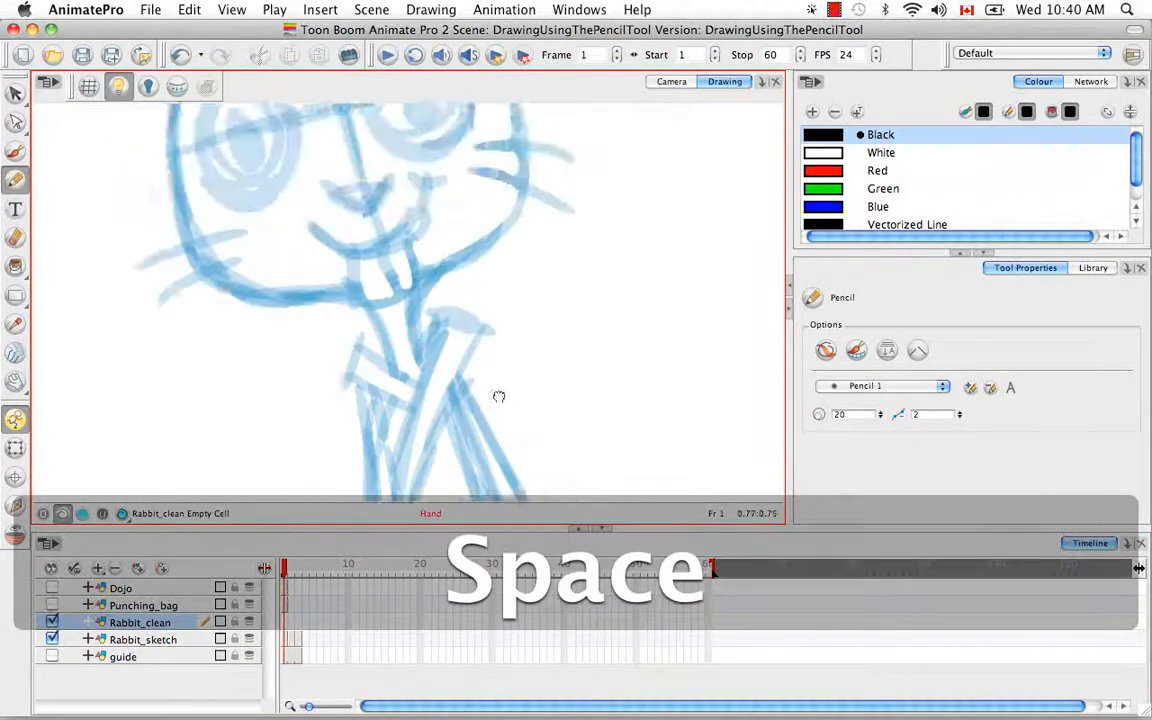
left_click_drag(464, 221, 483, 417)
mouse_move(485, 303)
left_mouse_down()
mouse_move(481, 398)
mouse_move(484, 387)
left_mouse_up()
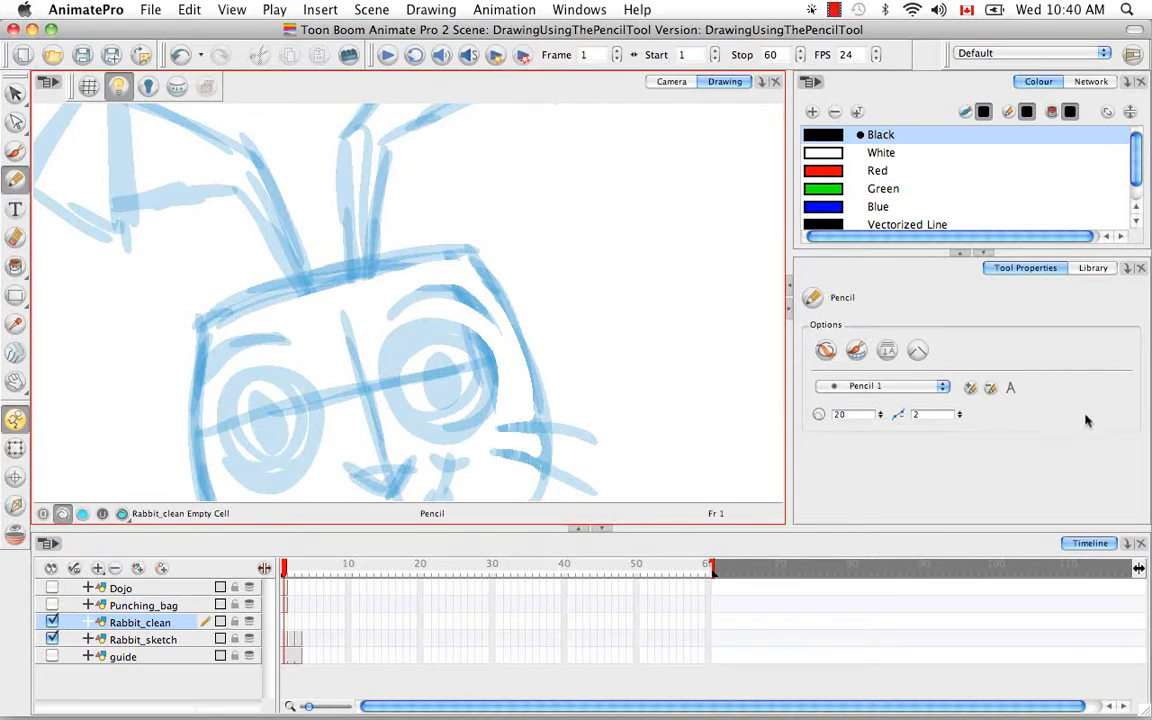
left_click(943, 387)
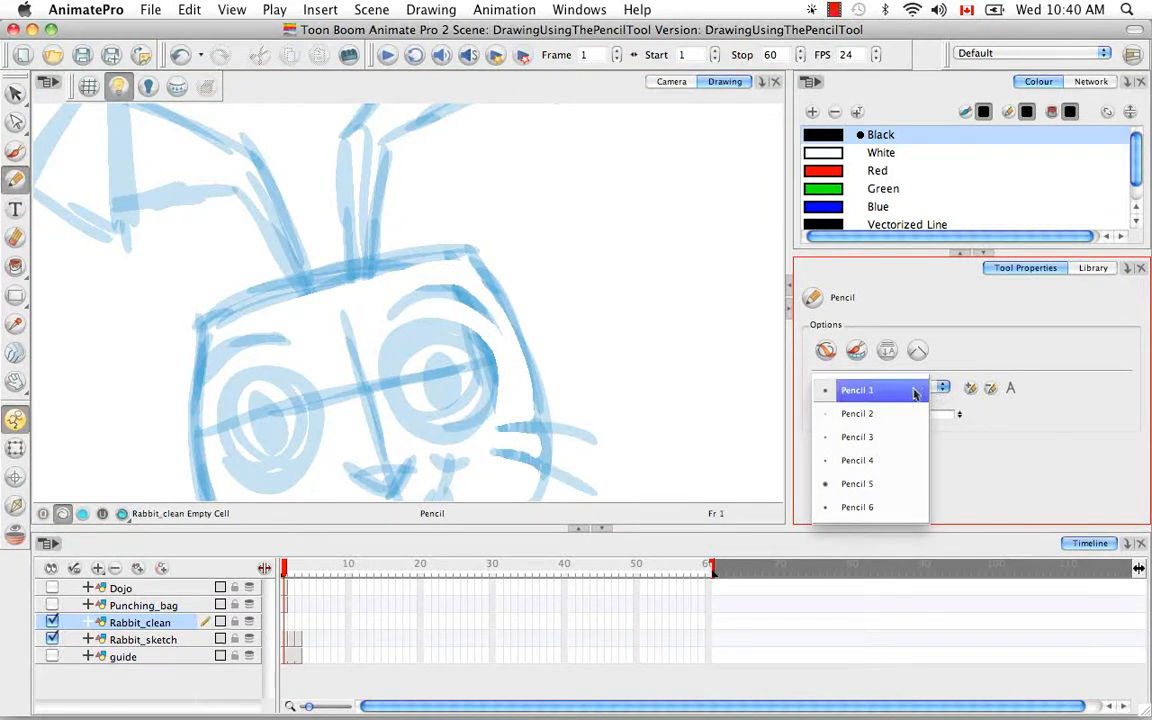
left_click(905, 507)
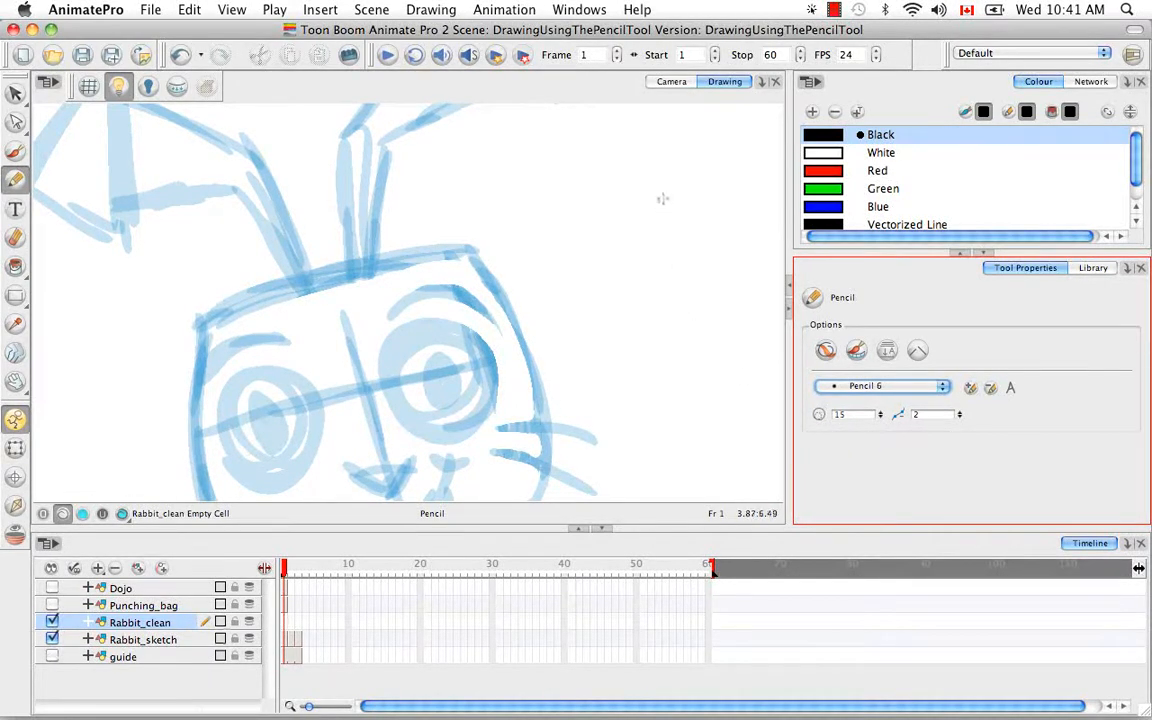
Draw a near-vertical test stroke in the empty area beside the rabbit's head, then delete it.
left_click_drag(662, 199, 648, 385)
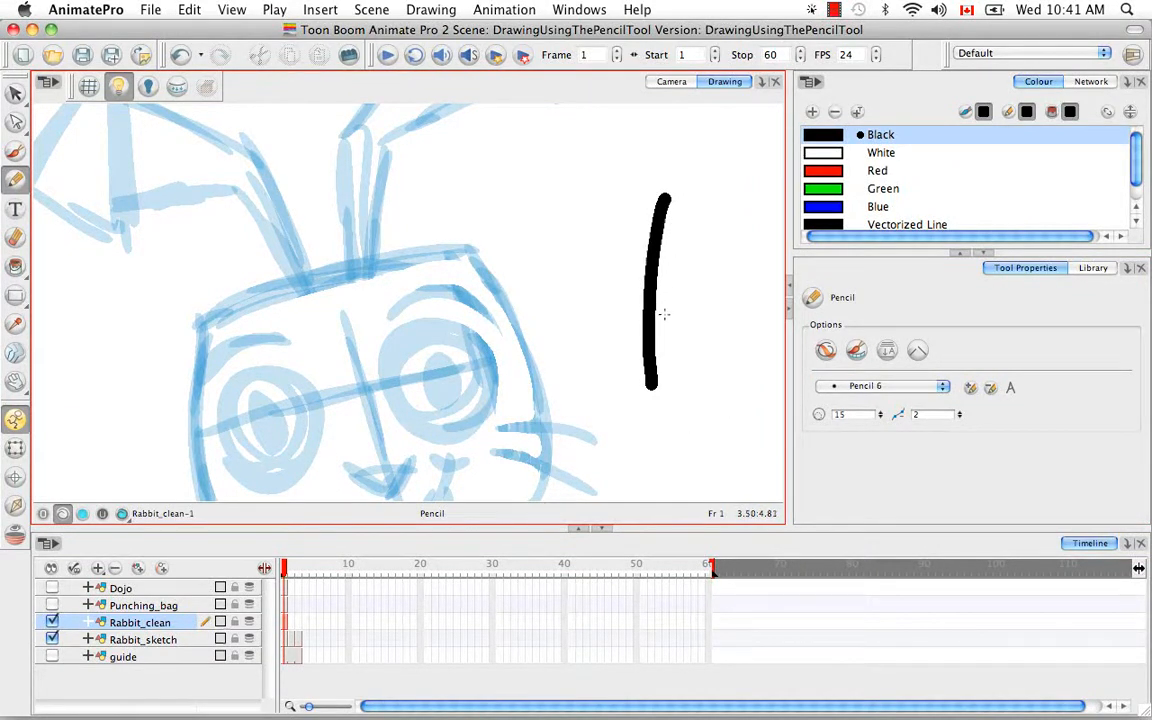
key("v")
key("BackSpace")
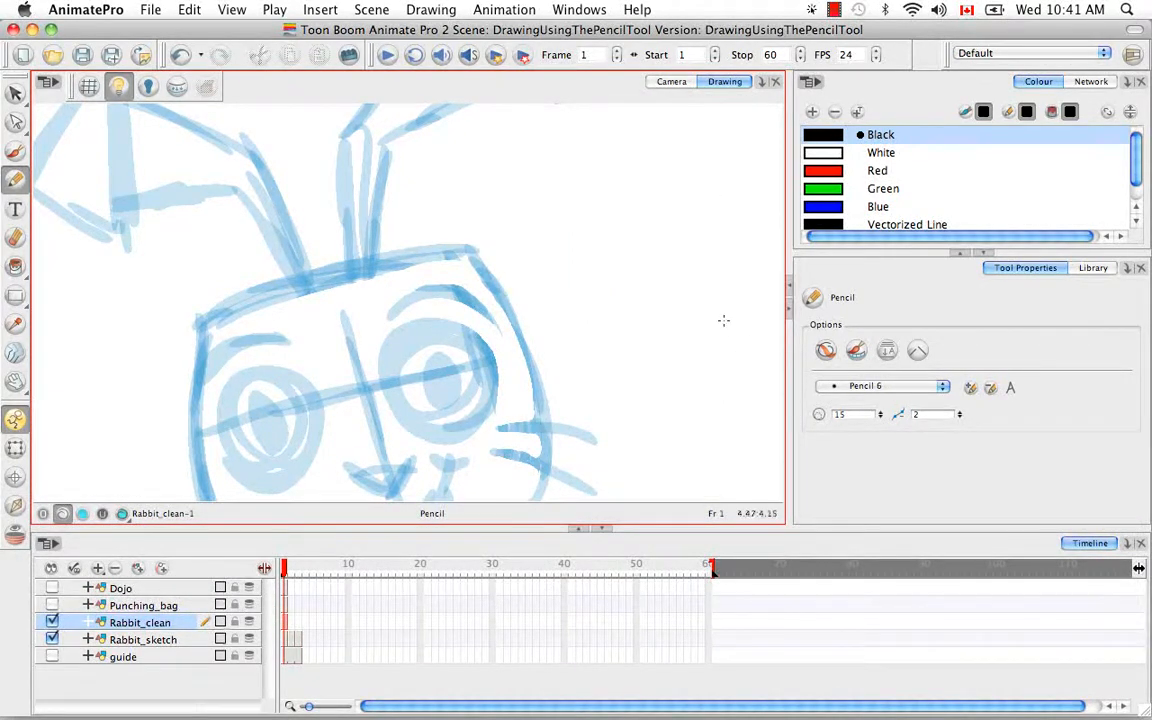
Draw a test zigzag beside the head and a second one with smoothness 10 for comparison, then delete both.
mouse_move(597, 240)
left_mouse_down()
mouse_move(669, 347)
mouse_move(687, 397)
left_mouse_up()
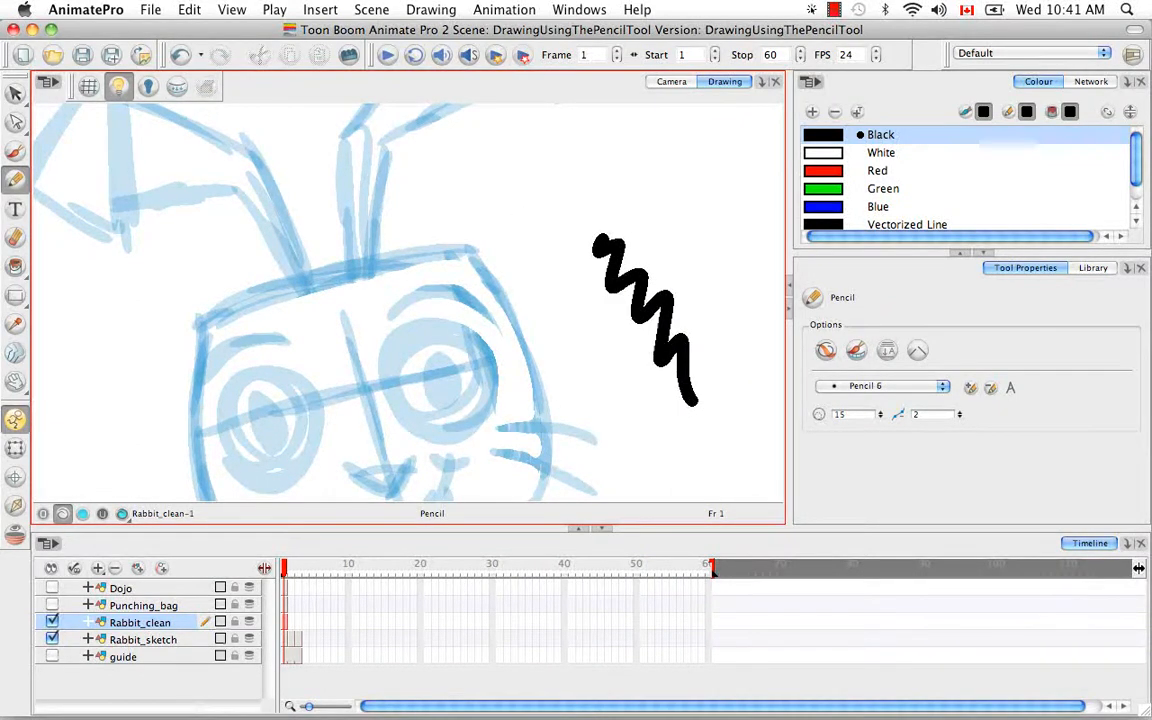
left_click_drag(958, 414, 961, 366)
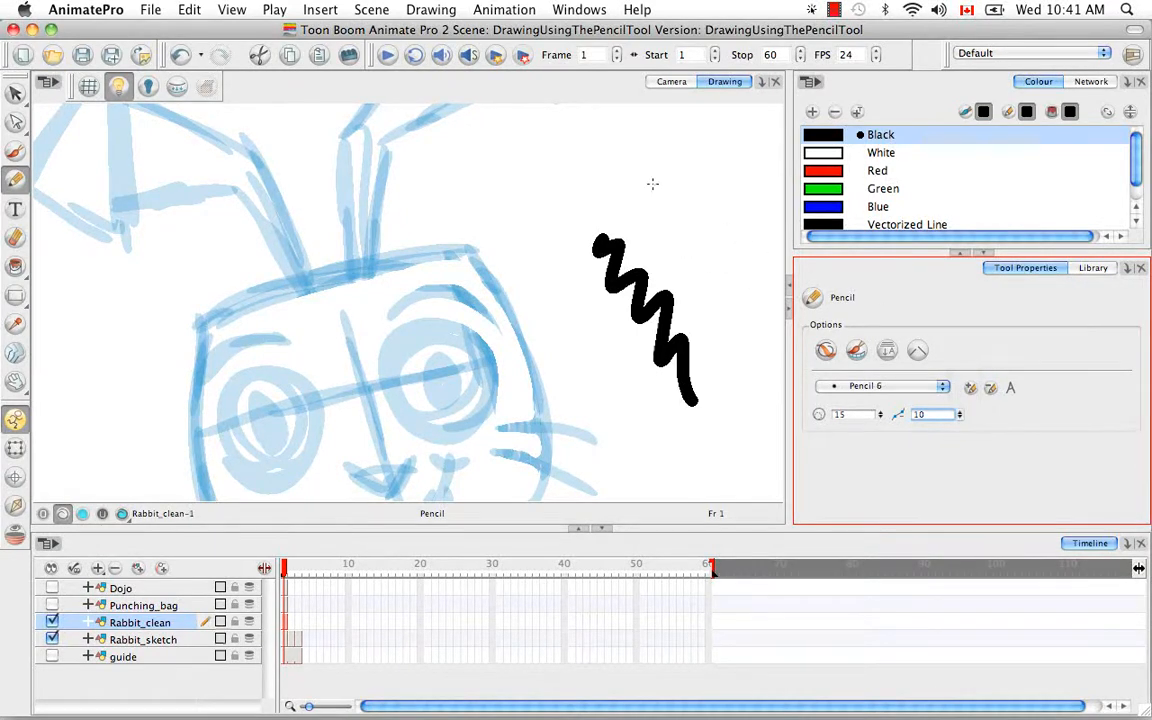
mouse_move(643, 185)
left_mouse_down()
mouse_move(676, 208)
mouse_move(745, 360)
left_mouse_up()
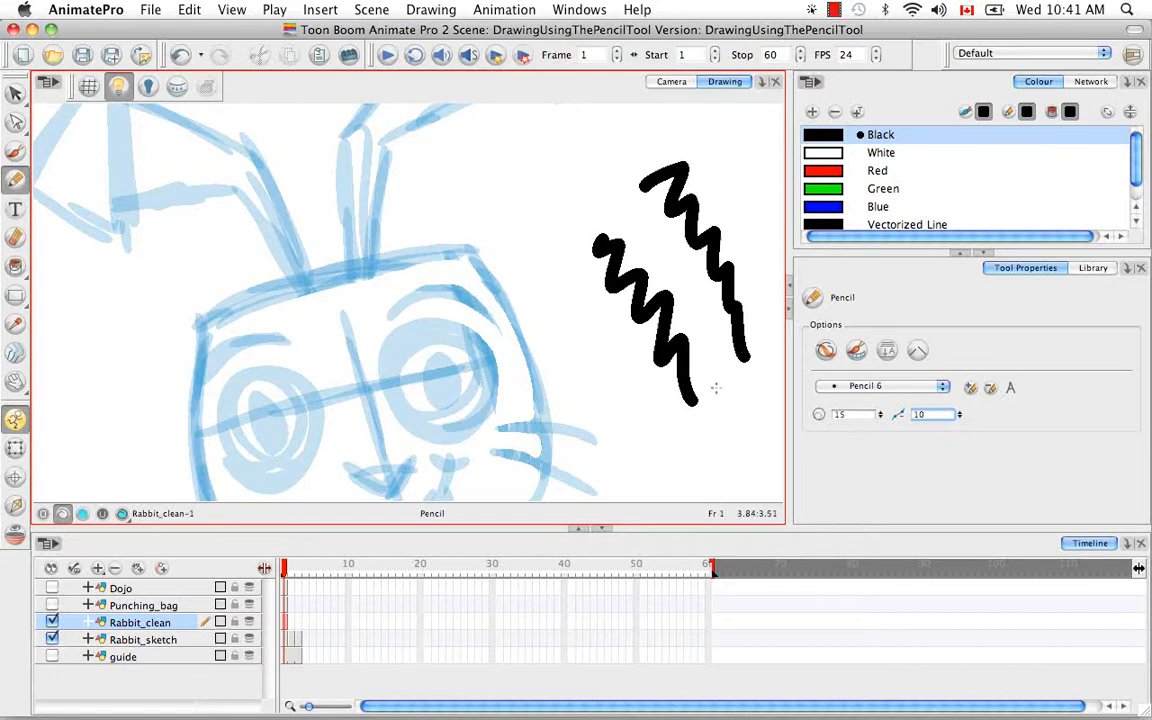
key("v")
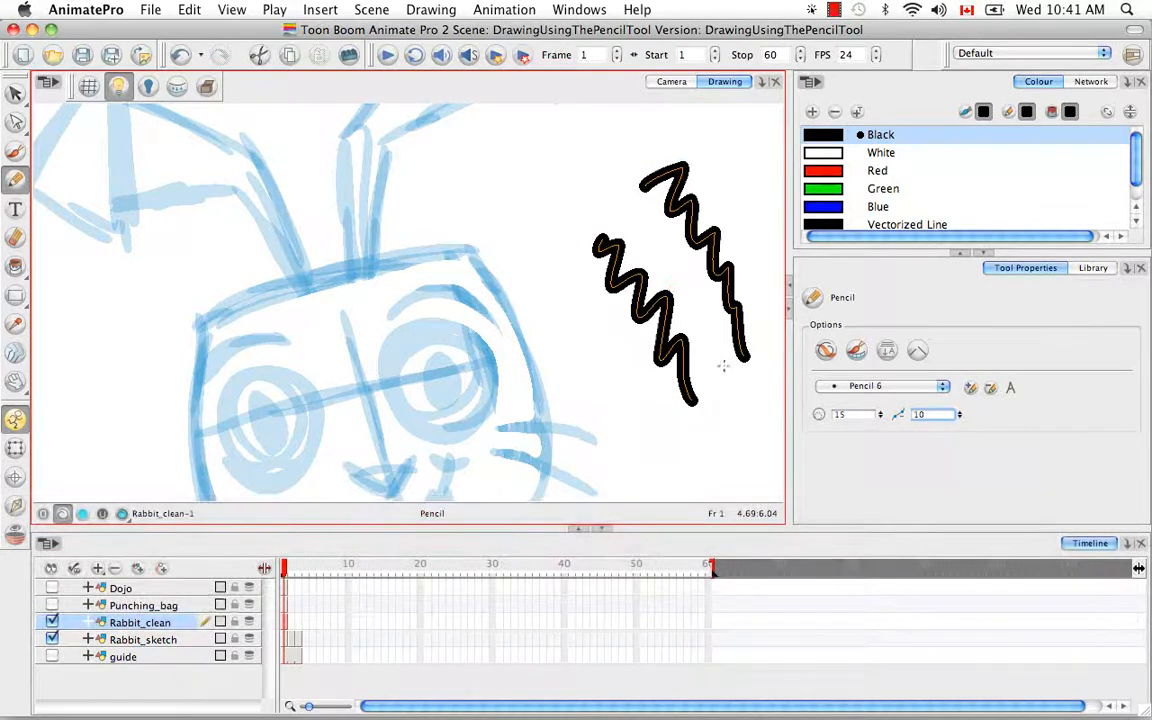
key("BackSpace")
Set the Pencil smoothness to 2.
left_click_drag(929, 414, 899, 424)
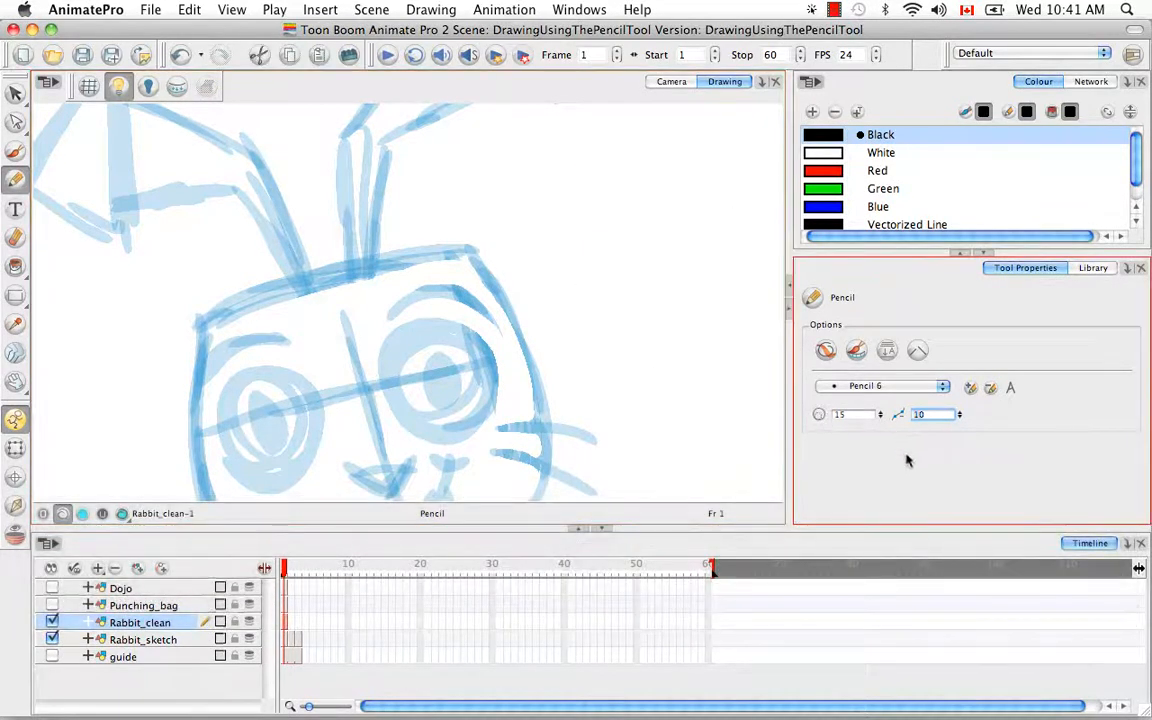
type("2")
key("Return")
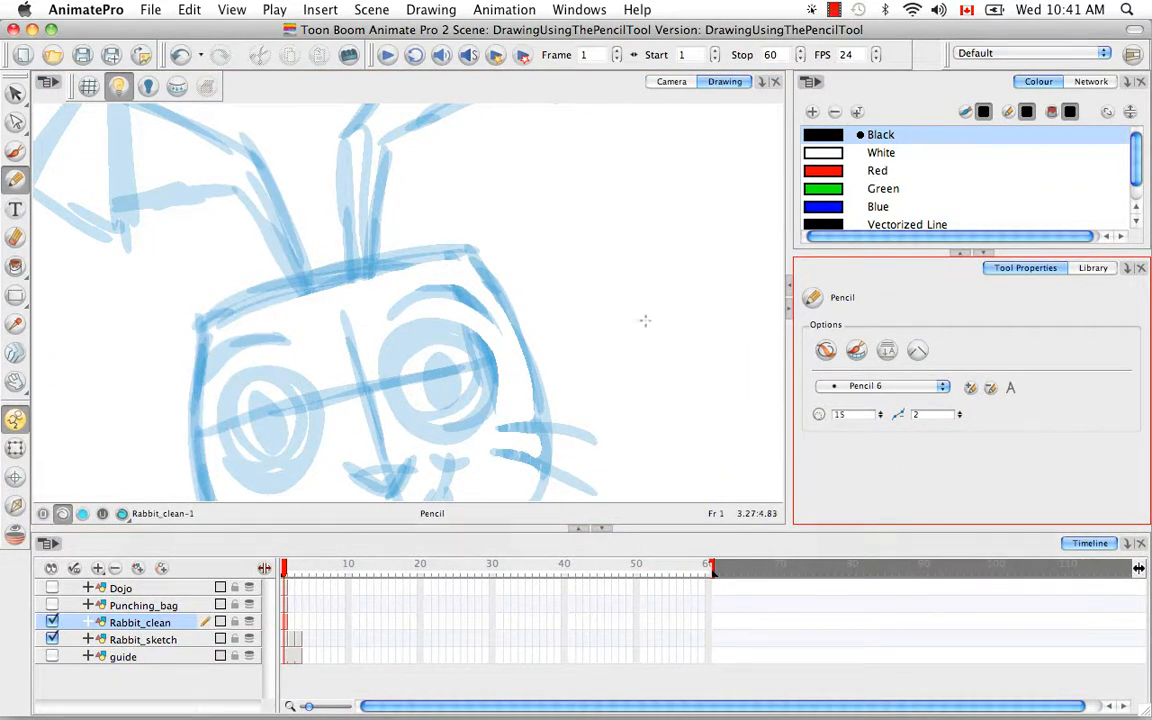
Trace the top edge of the rabbit's head in black from corner to corner on Rabbit_clean.
left_click_drag(645, 320, 652, 288)
key("space")
left_click_drag(515, 297, 636, 314)
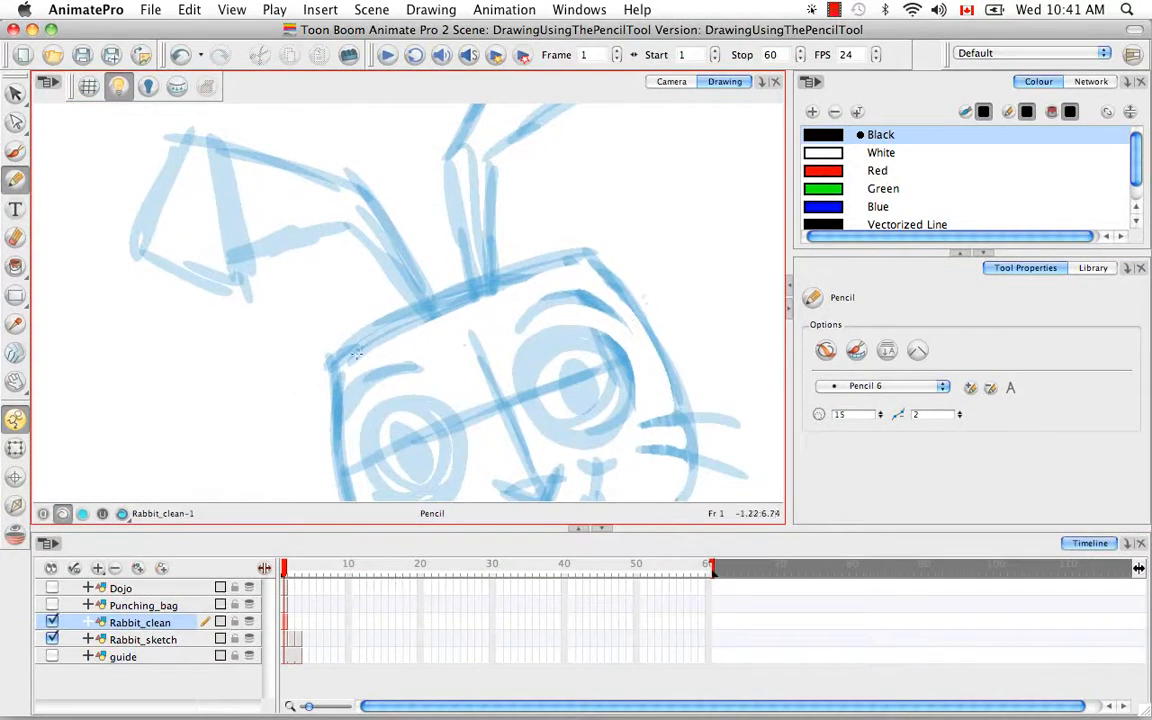
mouse_move(330, 360)
left_mouse_down()
mouse_move(446, 298)
mouse_move(590, 252)
left_mouse_up()
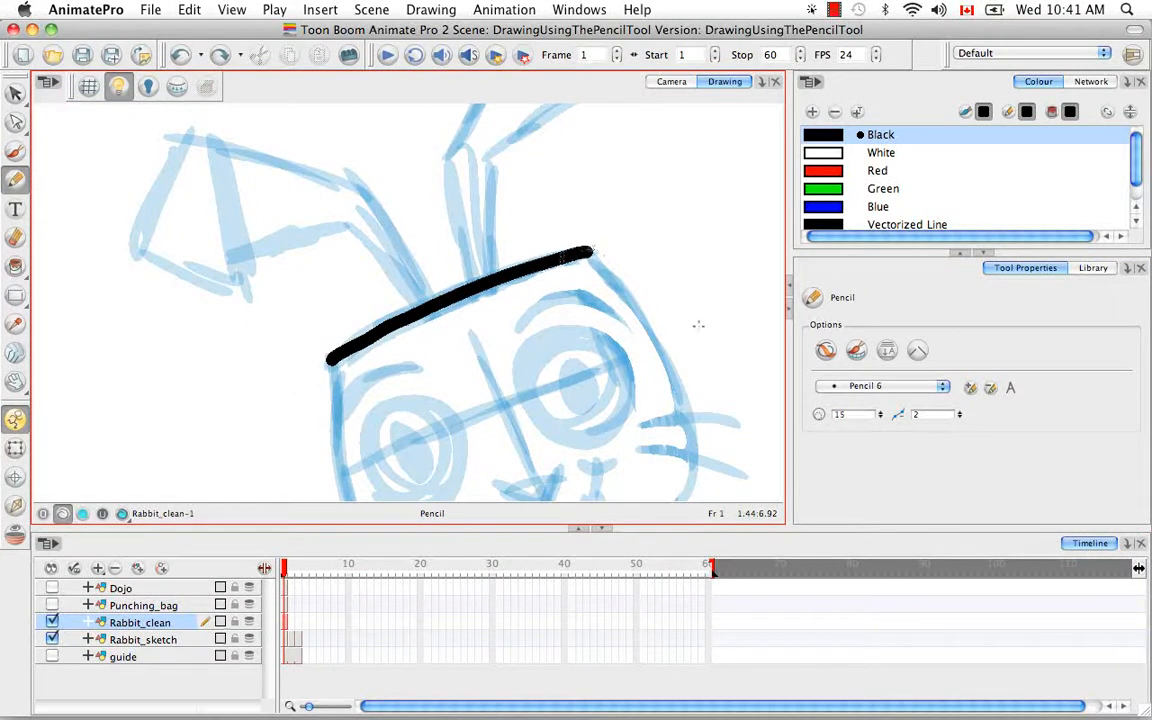
Trace the right side of the head from the top corner around the cheek and chin to the neck.
left_click_drag(698, 300, 455, 150)
key("space")
left_click_drag(472, 218, 413, 433)
left_click_drag(621, 286, 560, 166)
key("space")
left_click_drag(553, 260, 402, 283)
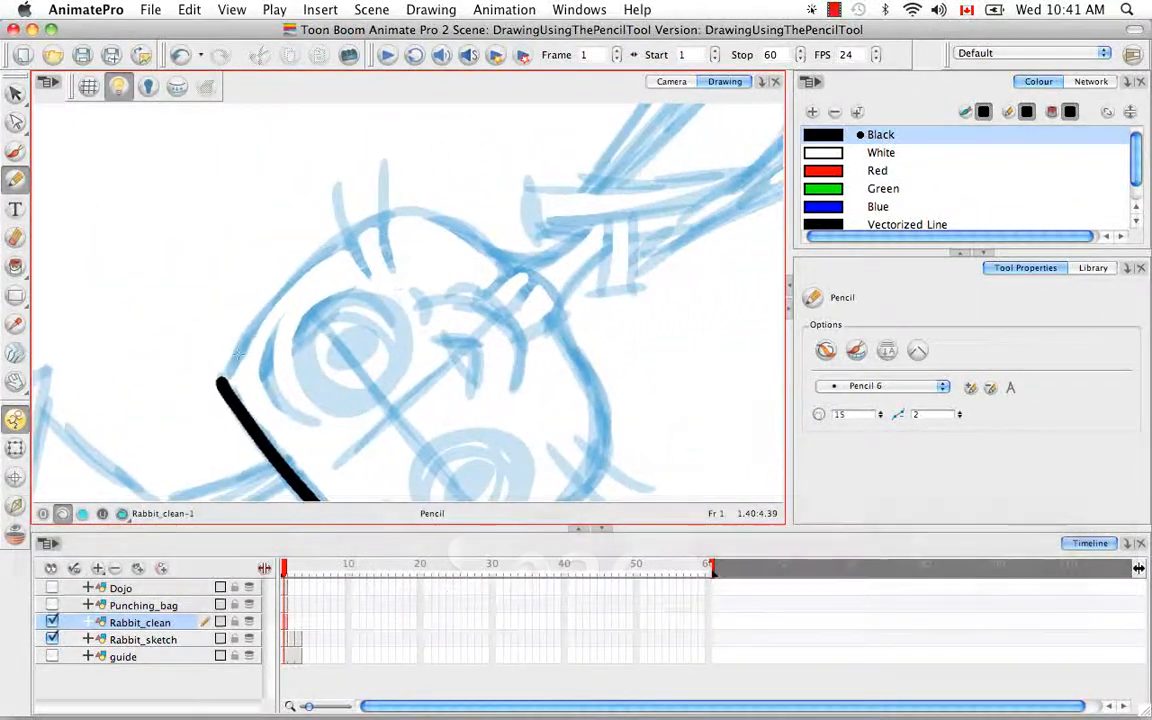
mouse_move(221, 383)
left_mouse_down()
mouse_move(291, 280)
mouse_move(364, 224)
mouse_move(405, 217)
mouse_move(516, 260)
mouse_move(580, 220)
left_mouse_up()
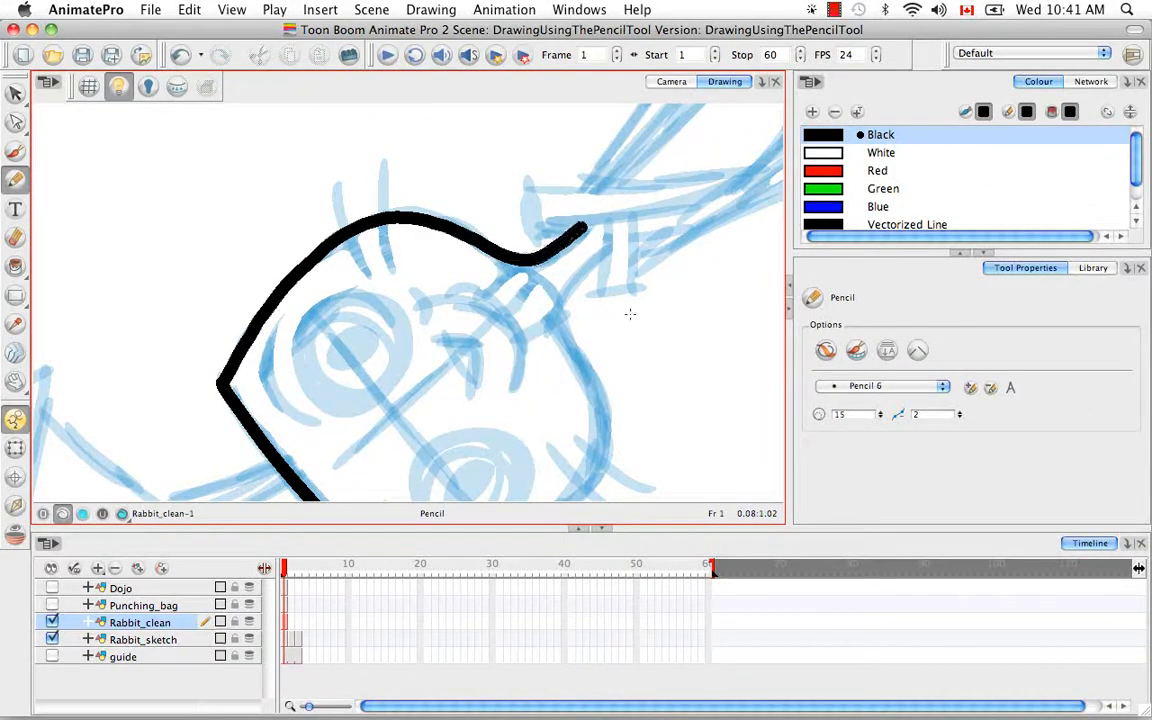
Trace the left side of the head from the neck around the cheek up to the top corner.
key("alt+super")
mouse_move(661, 308)
left_mouse_down()
mouse_move(278, 218)
mouse_move(453, 381)
mouse_move(440, 409)
left_mouse_up()
key("space")
mouse_move(328, 441)
left_mouse_down()
mouse_move(391, 411)
mouse_move(404, 316)
mouse_move(423, 271)
mouse_move(456, 239)
mouse_move(568, 216)
mouse_move(662, 222)
left_mouse_up()
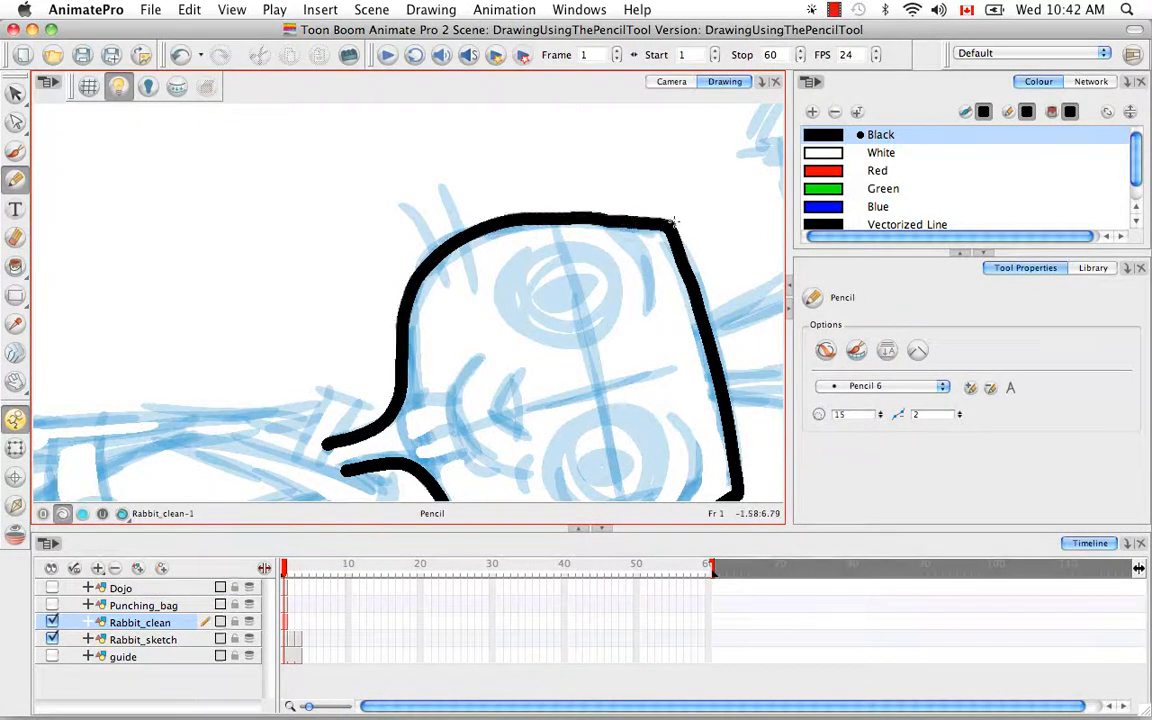
Trace the inner edge of the right ear's stem from the top of the head past its bend.
key("alt+super")
left_click_drag(772, 369, 645, 100)
key("space")
left_click_drag(645, 196, 437, 406)
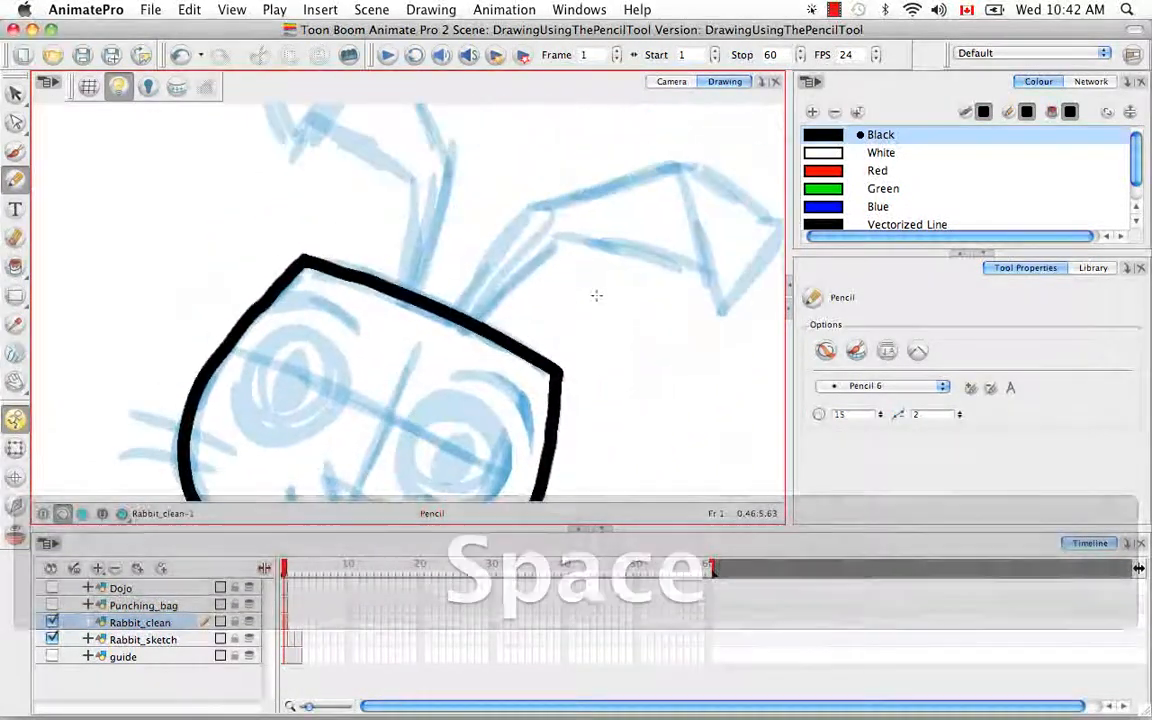
key("alt+super")
left_click_drag(630, 278, 633, 325)
key("space")
left_click_drag(530, 305, 446, 365)
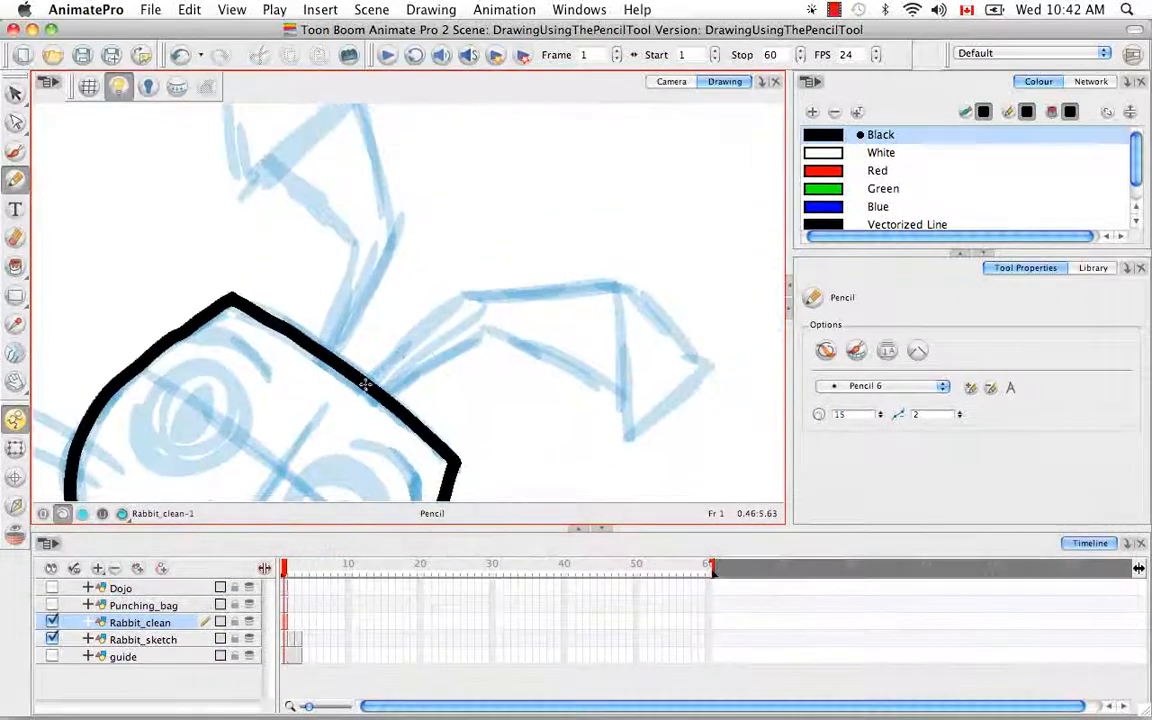
mouse_move(362, 383)
left_mouse_down()
mouse_move(404, 324)
mouse_move(604, 177)
left_mouse_up()
Trace the right ear's upper edge from the bend to the fold, plus the top edge of its folded tip.
key("alt+super")
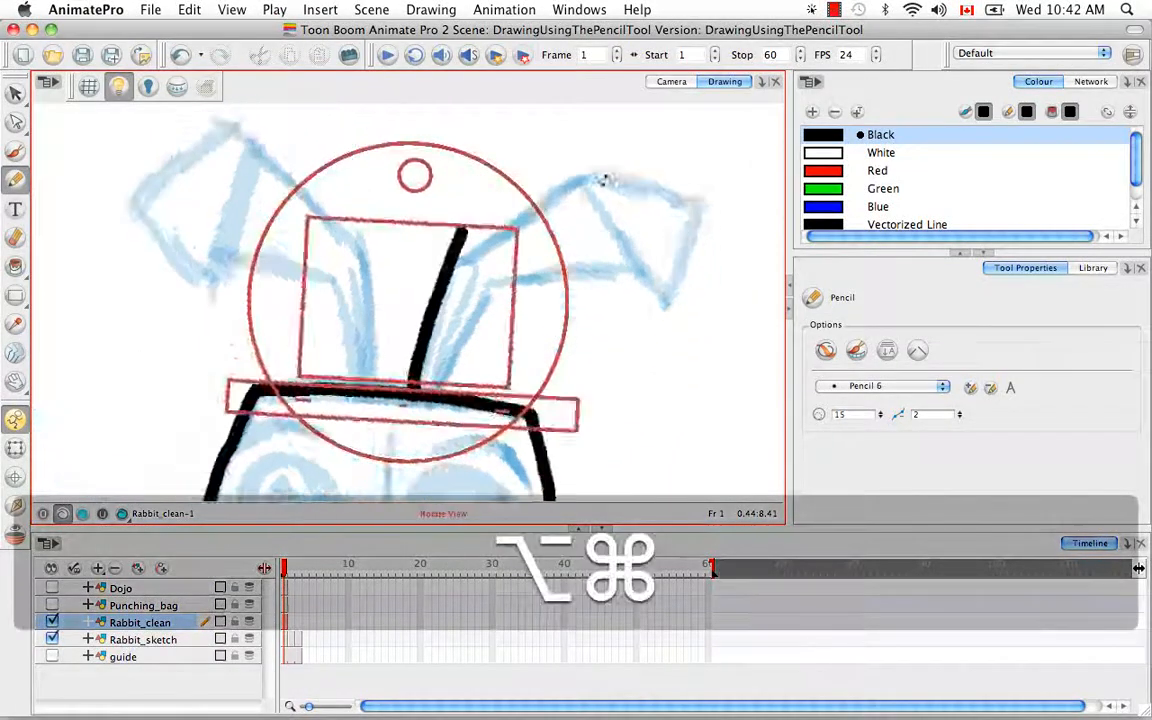
key("space")
left_click_drag(540, 198, 486, 348)
mouse_move(385, 408)
left_mouse_down()
mouse_move(596, 190)
mouse_move(517, 185)
mouse_move(458, 337)
left_mouse_up()
key("alt+super")
key("space")
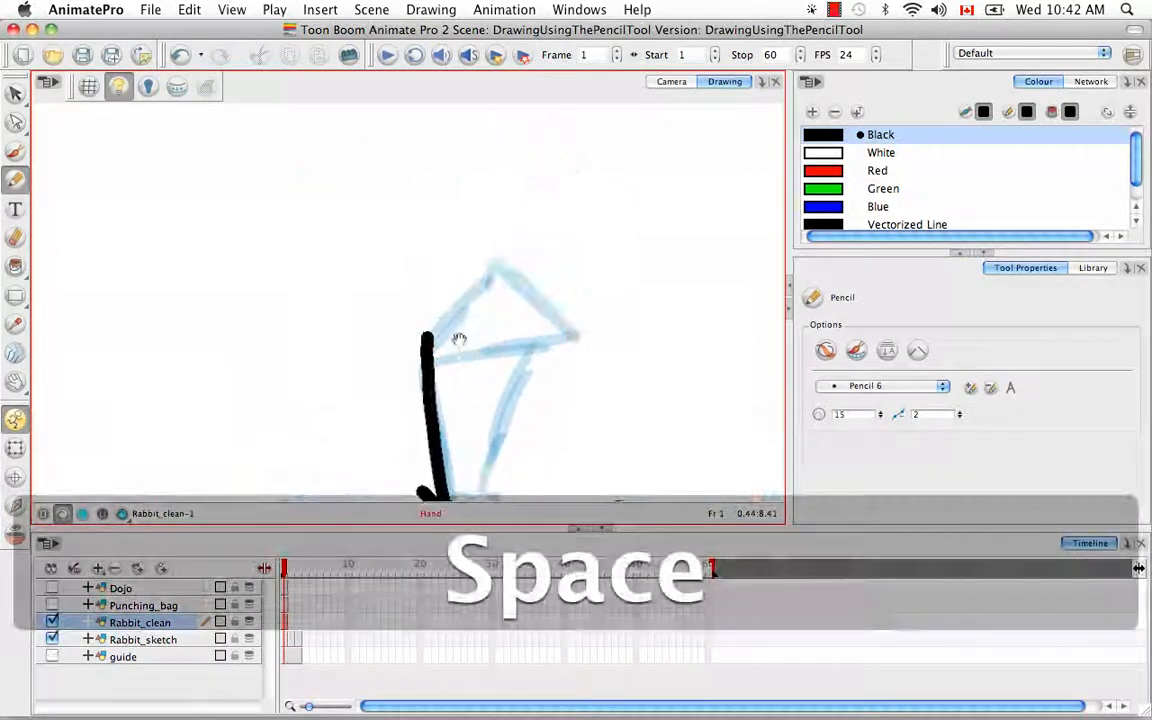
left_click_drag(414, 374, 516, 246)
Trace the outer end of the right ear's folded tip, overlapping the neighbouring line at the corner.
key("alt+super")
mouse_move(586, 342)
left_mouse_down()
mouse_move(545, 196)
mouse_move(424, 95)
left_mouse_up()
key("space")
left_click_drag(456, 218, 461, 391)
mouse_move(369, 398)
left_mouse_down()
mouse_move(457, 306)
mouse_move(555, 386)
mouse_move(380, 180)
mouse_move(427, 216)
mouse_move(403, 375)
mouse_move(484, 270)
left_mouse_up()
Trace the right ear's fold line and its lower edge from the fold to the stem's outer bend.
key("alt+super")
key("space")
key("alt+super")
mouse_move(596, 293)
left_mouse_down()
mouse_move(496, 440)
mouse_move(468, 448)
left_mouse_up()
key("space")
left_click_drag(420, 270, 385, 395)
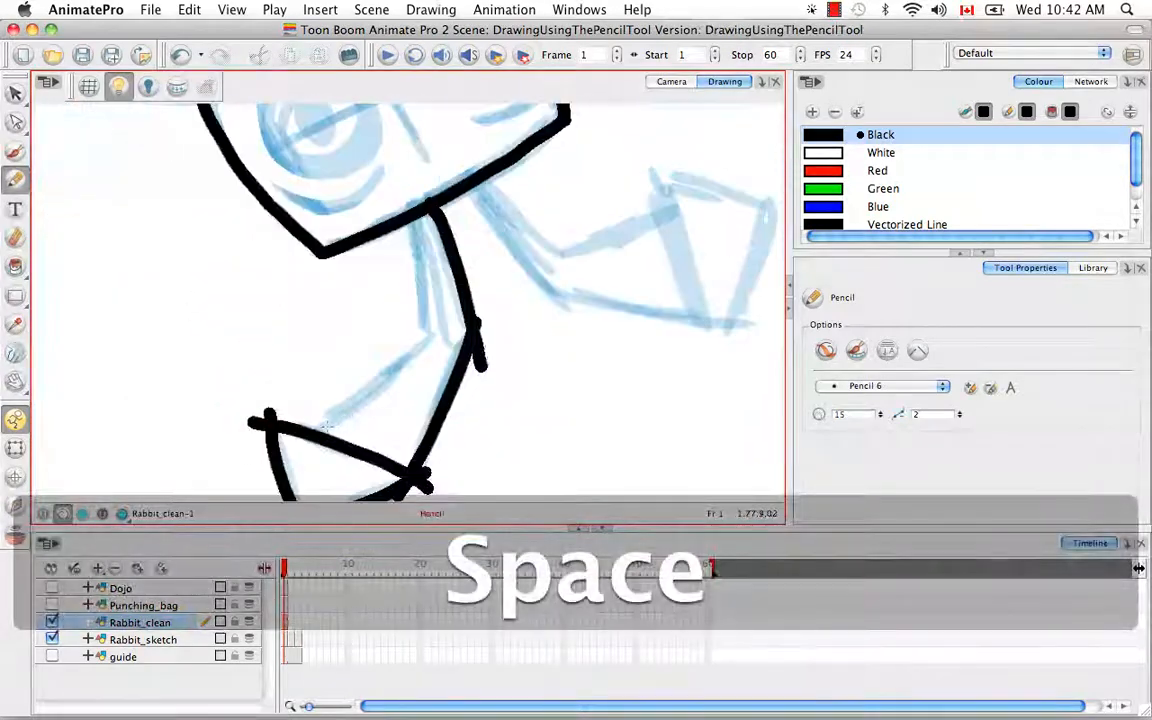
mouse_move(305, 432)
left_mouse_down()
mouse_move(335, 365)
mouse_move(449, 311)
left_mouse_up()
Trace the outer edge of the right ear's stem down to the head, undoing the first stroke and redrawing it.
key("alt+super")
left_click_drag(562, 305, 483, 427)
key("space")
mouse_move(437, 345)
left_mouse_down()
mouse_move(419, 421)
mouse_move(386, 391)
mouse_move(411, 360)
mouse_move(468, 330)
left_mouse_up()
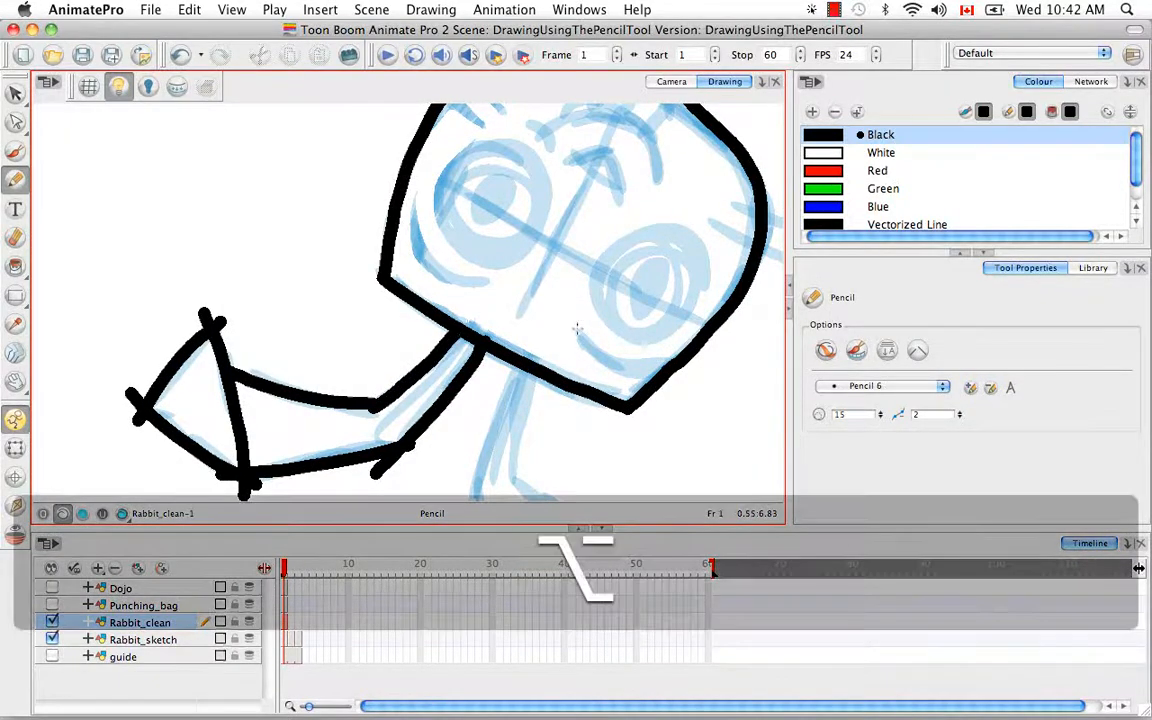
key("super+z")
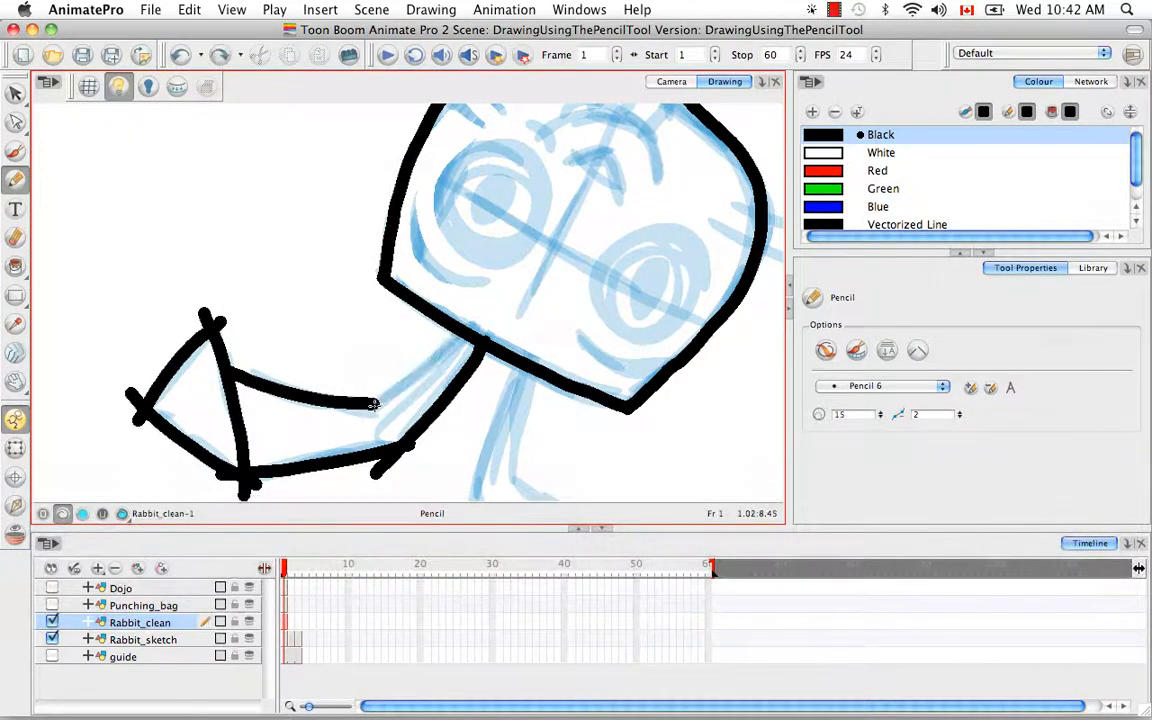
key("alt+super")
left_click_drag(584, 325, 293, 370)
key("space")
left_click_drag(374, 276, 496, 390)
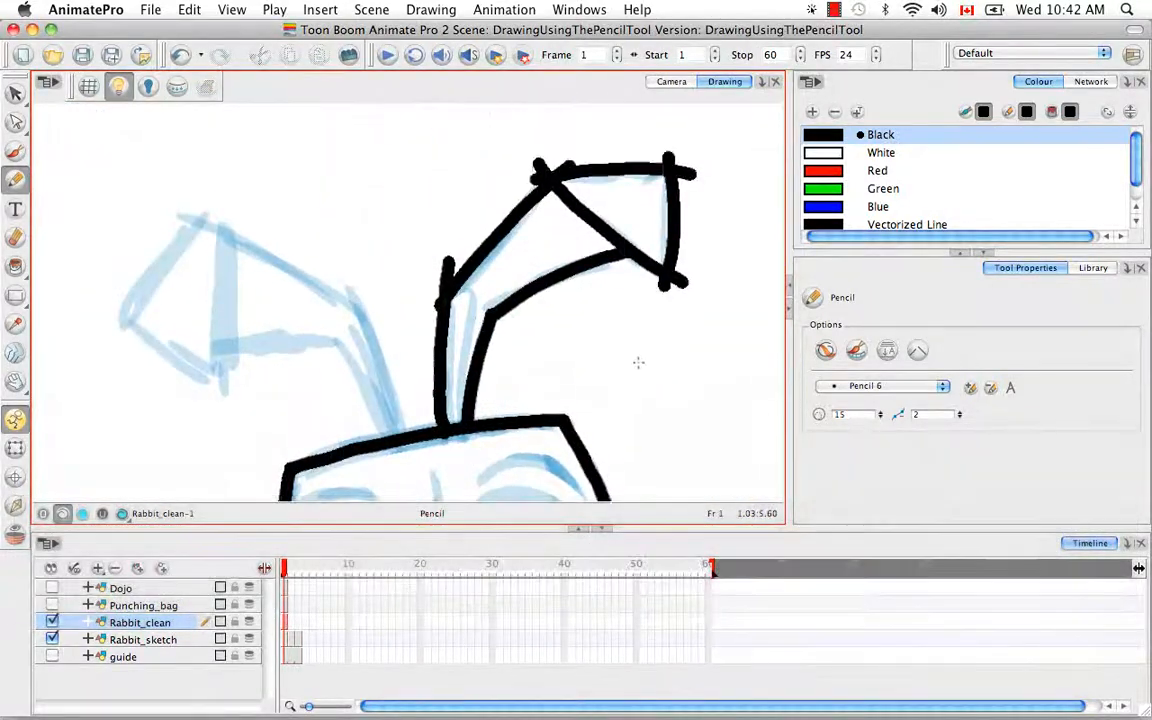
Select the right ear's lower edge, upper edge, folded-tip top edge and tip end in turn to check that they are separate strokes.
key("v")
left_click(573, 269)
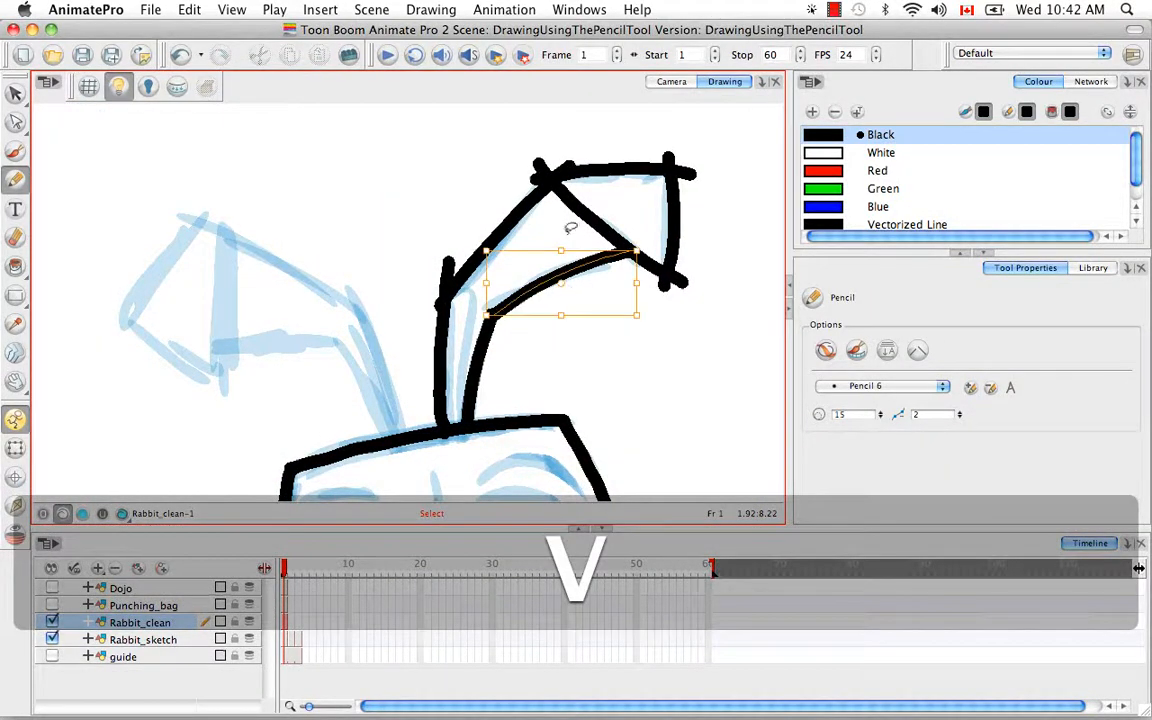
left_click(530, 201)
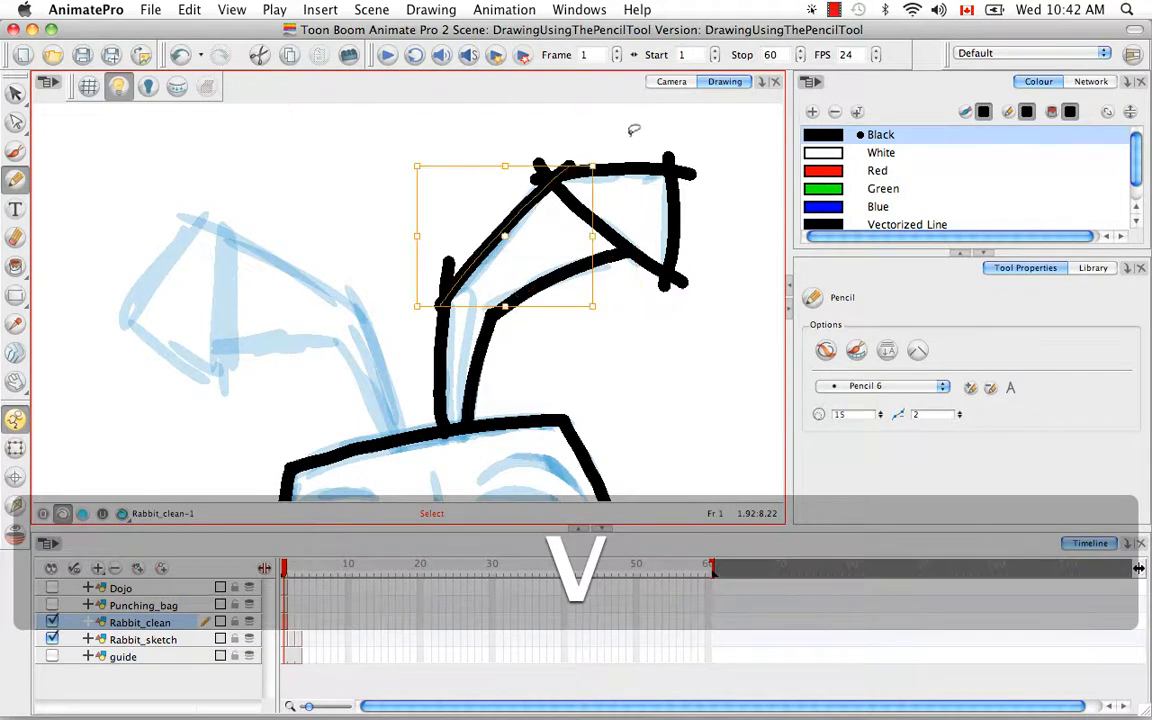
left_click(578, 172)
left_click(670, 225)
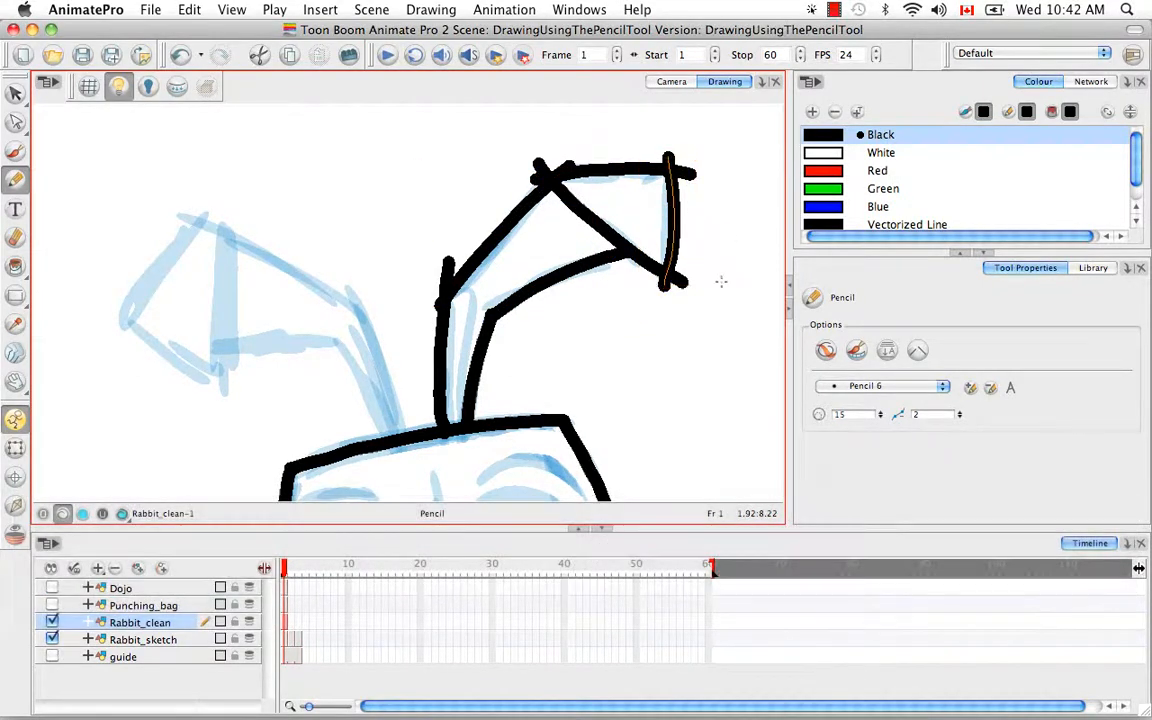
Try moving the stroke at the outer end of the right ear's tip below the ear, and undo the move.
key("v")
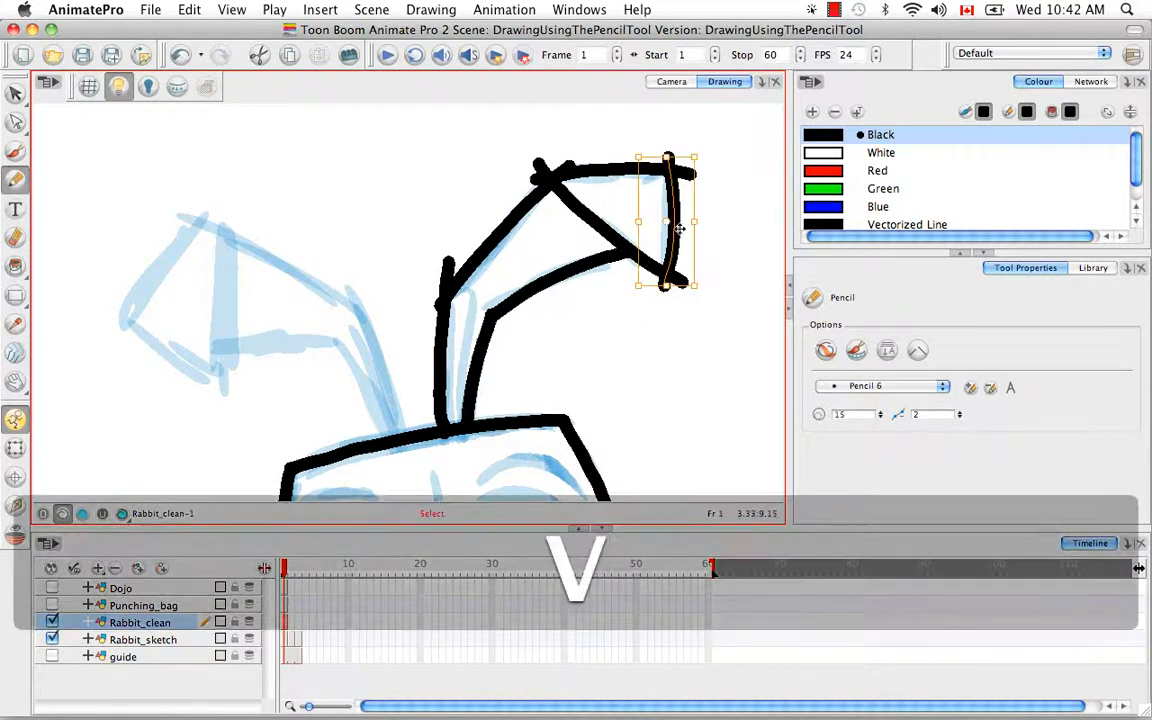
mouse_move(650, 120)
left_mouse_down()
mouse_move(694, 349)
mouse_move(717, 402)
mouse_move(718, 365)
mouse_move(717, 411)
left_mouse_up()
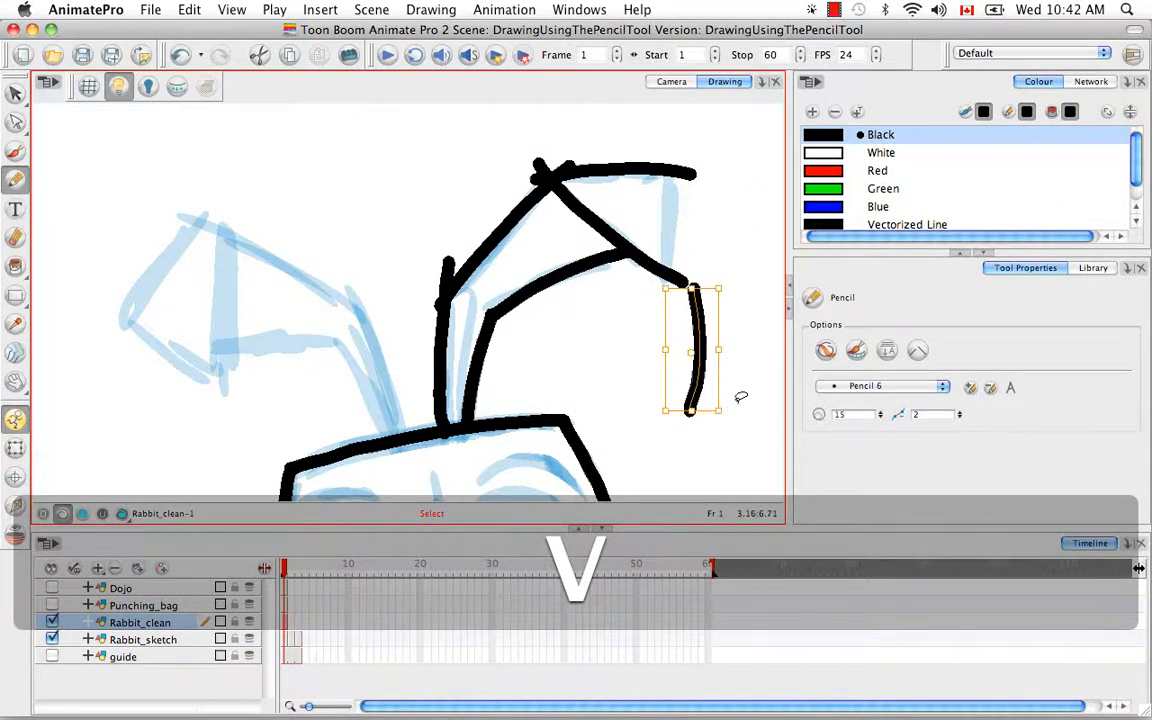
left_click(735, 394)
key("super+z")
key("super+z")
key("super+z")
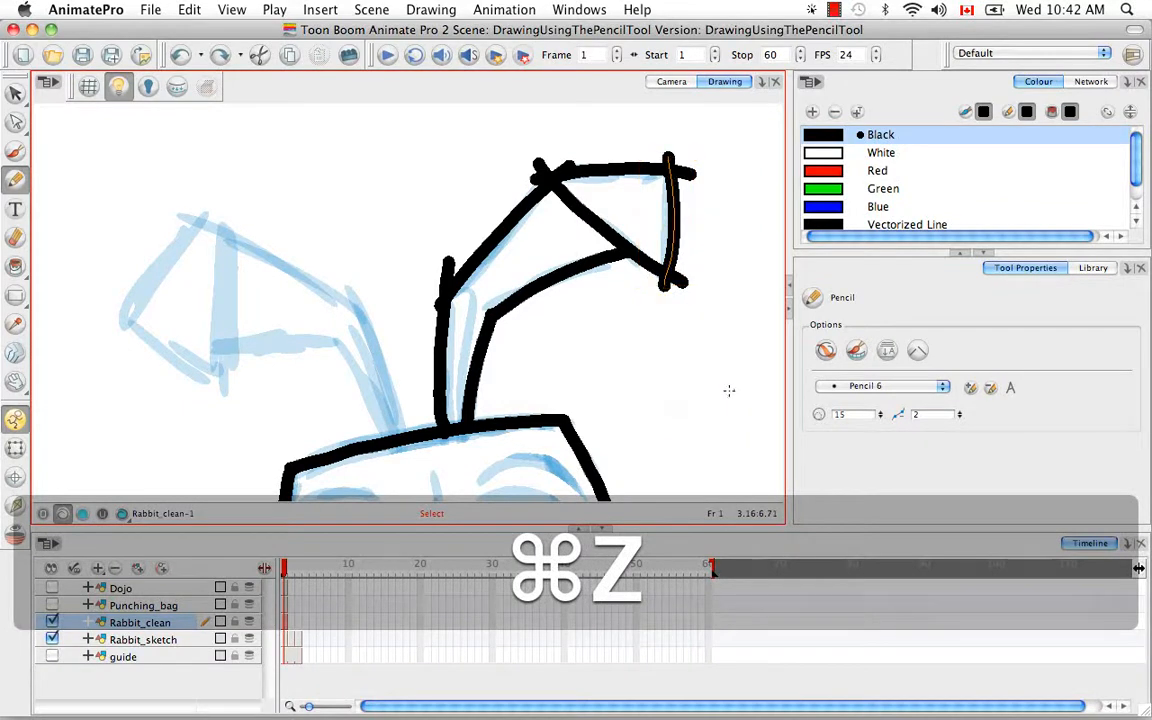
Turn on automatic flattening for the Pencil tool.
key("super+minus")
key("super+minus")
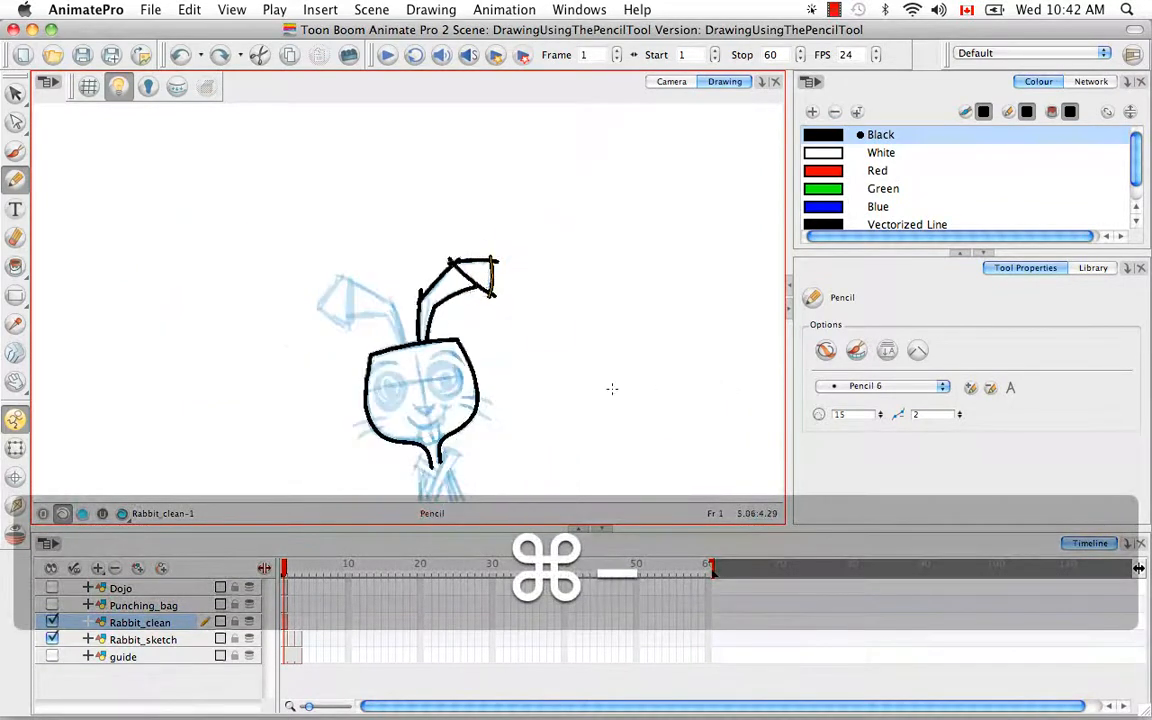
key("space")
left_click_drag(566, 397, 592, 287)
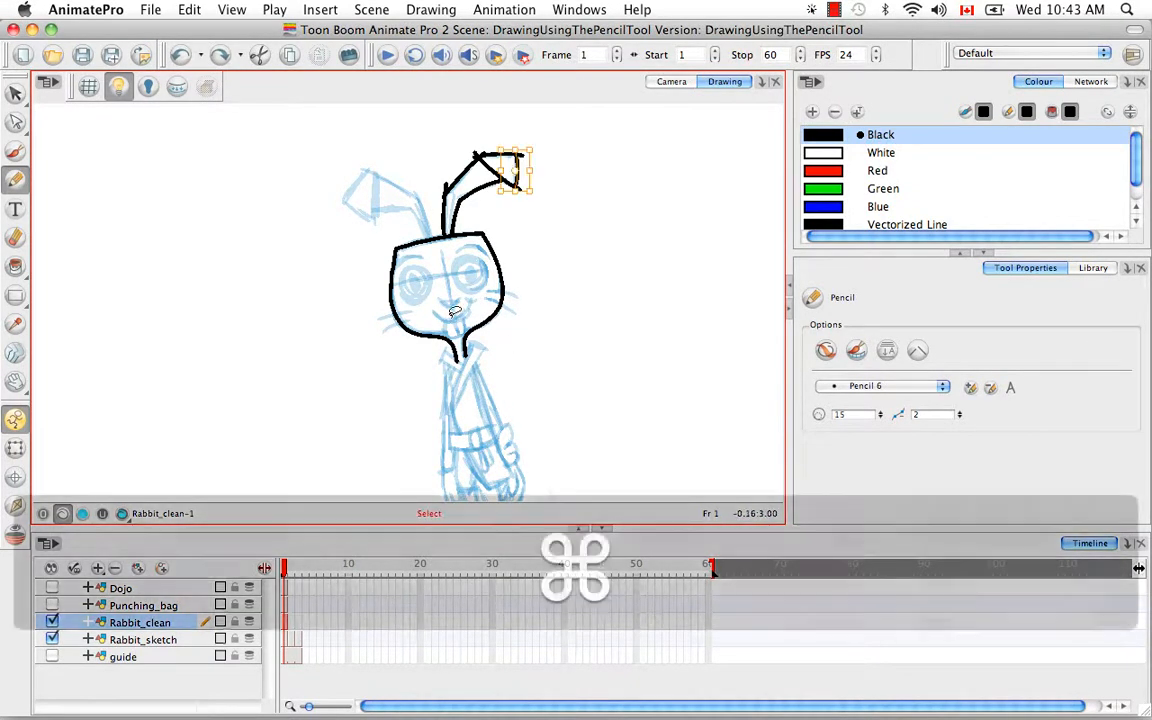
key("super+equal")
key("super+equal")
key("space")
mouse_move(527, 195)
left_mouse_down()
mouse_move(498, 392)
mouse_move(545, 363)
left_mouse_up()
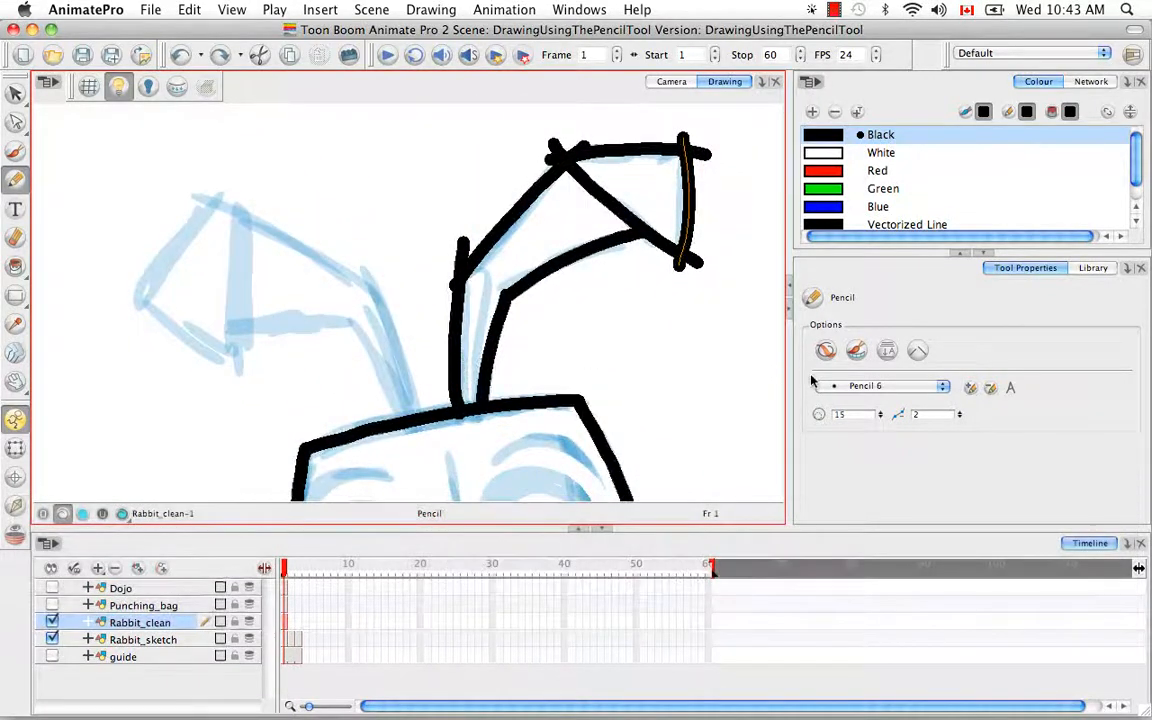
left_click(888, 351)
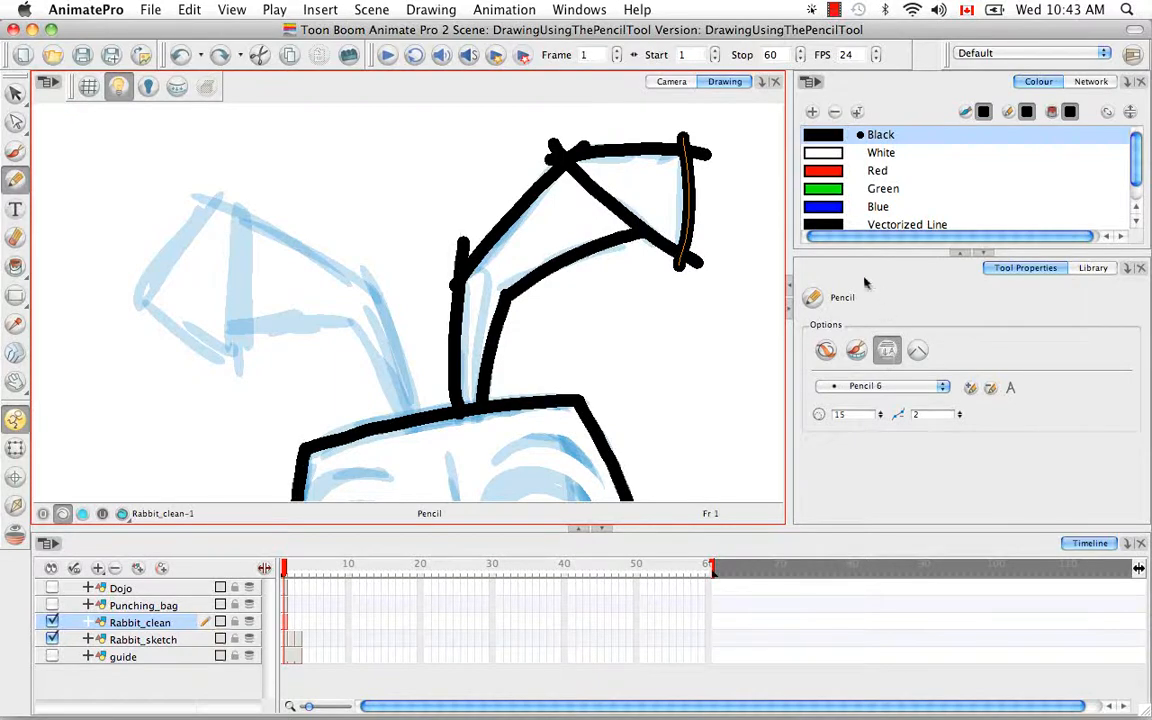
Trace the inner edge of the left ear's stem between the head and the bend, overshooting the bend slightly.
mouse_move(665, 335)
left_mouse_down()
mouse_move(615, 162)
mouse_move(442, 134)
left_mouse_up()
key("space")
left_click_drag(481, 316, 526, 221)
left_click_drag(660, 264, 627, 232)
key("space")
left_click_drag(489, 224, 486, 292)
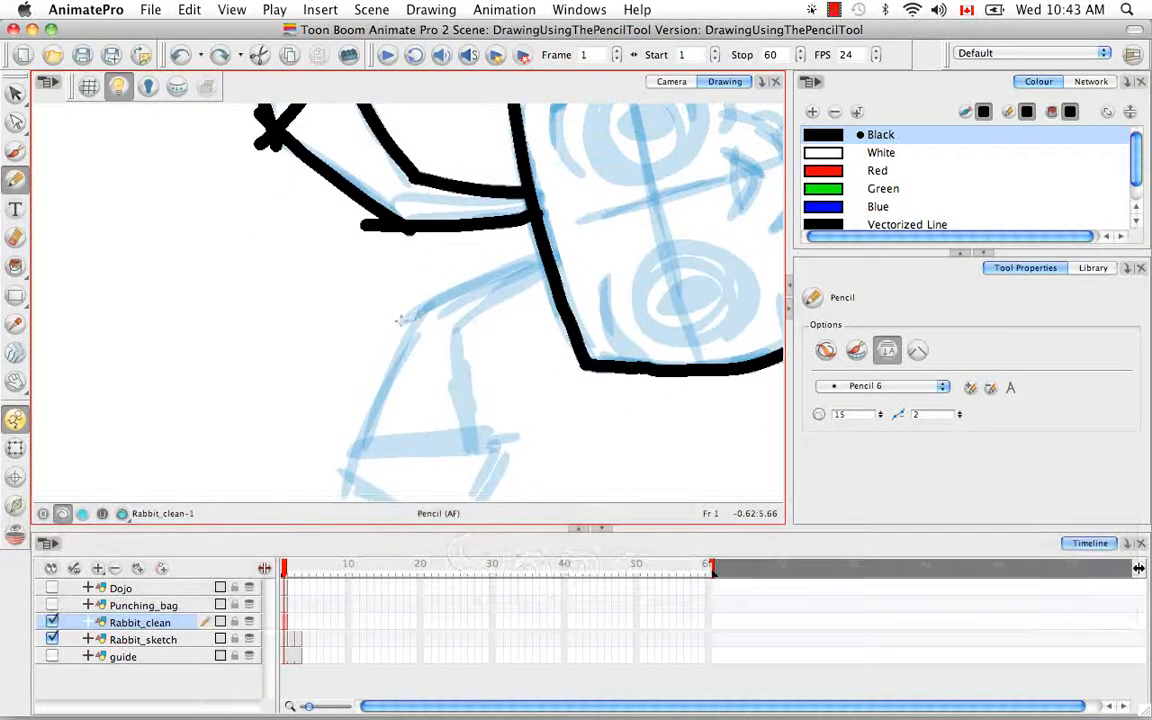
left_click_drag(398, 320, 545, 258)
Trace the left ear's upper edge from the stem's bend to just past the fold.
mouse_move(605, 328)
left_mouse_down()
mouse_move(599, 380)
mouse_move(563, 432)
left_mouse_up()
key("space")
left_click_drag(357, 383, 405, 316)
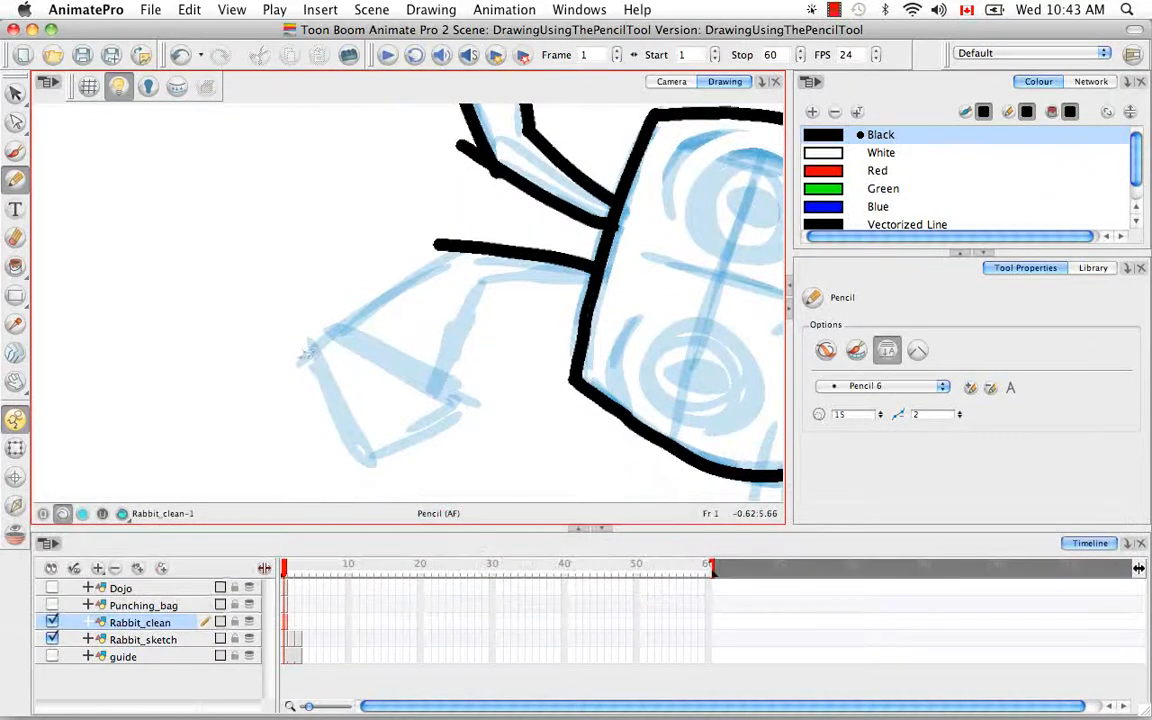
left_click_drag(304, 356, 446, 255)
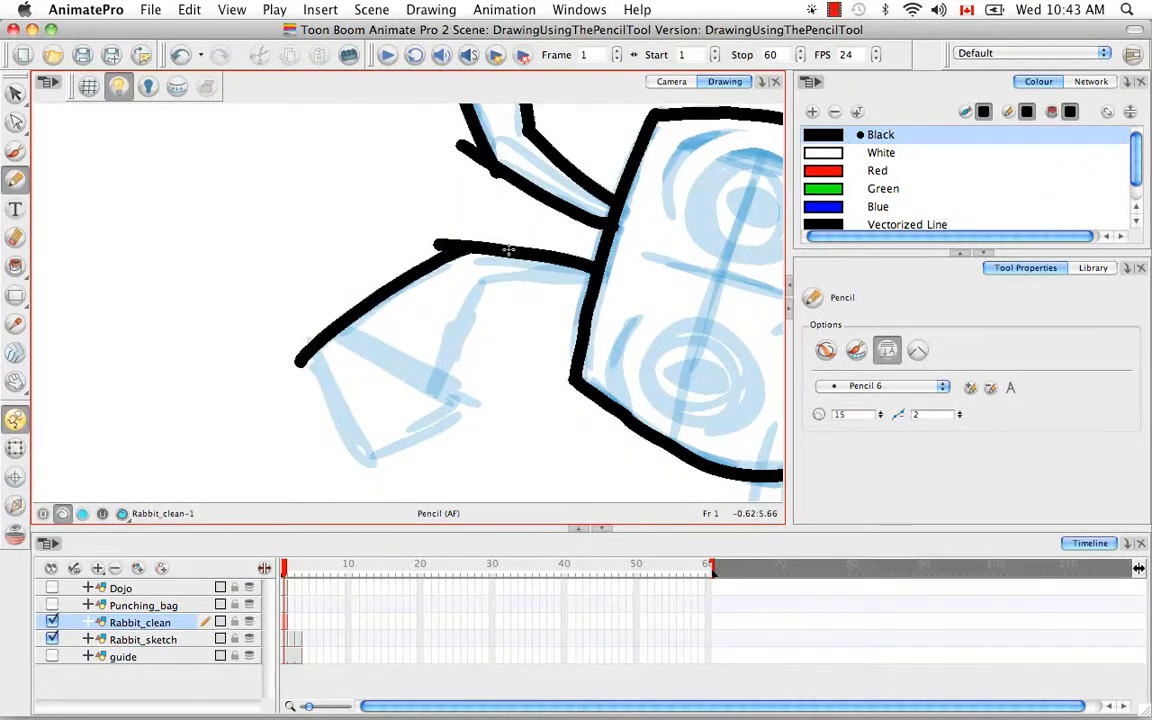
Trace the top edge of the left ear's folded tip, extending the line well past the fold corner.
mouse_move(520, 285)
left_mouse_down()
mouse_move(518, 322)
mouse_move(385, 390)
left_mouse_up()
key("space")
left_click_drag(369, 244, 387, 324)
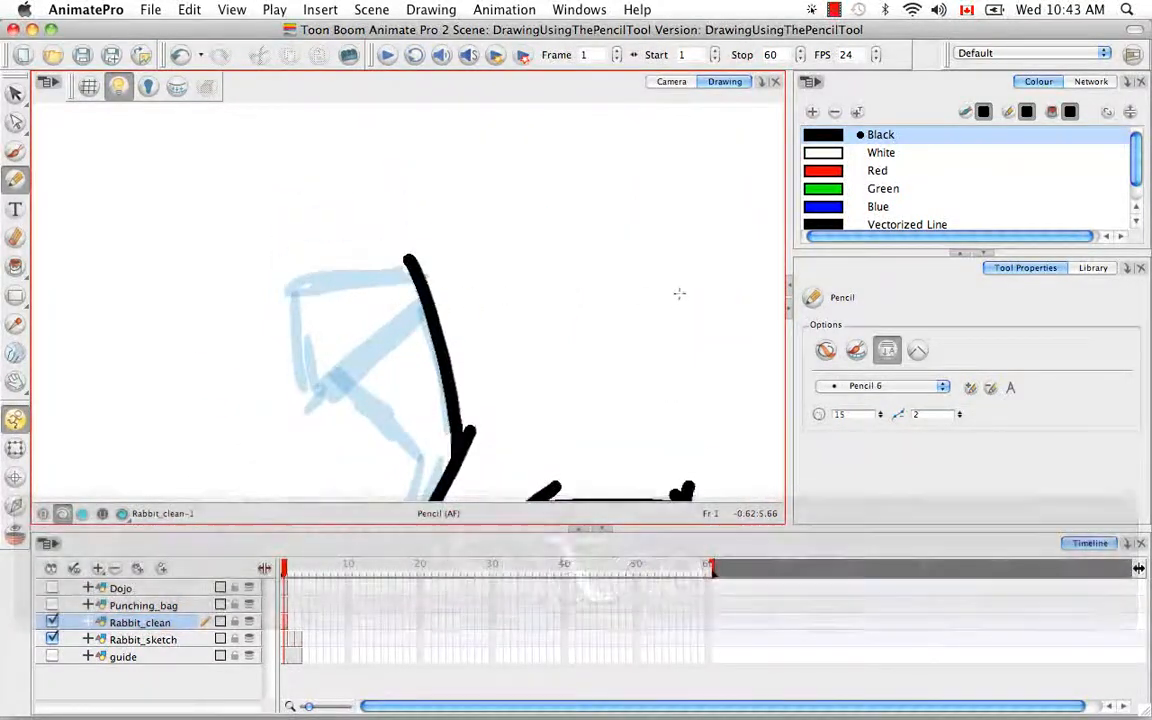
left_click_drag(678, 285, 548, 175)
key("space")
left_click_drag(347, 315, 350, 291)
left_click_drag(297, 345, 476, 218)
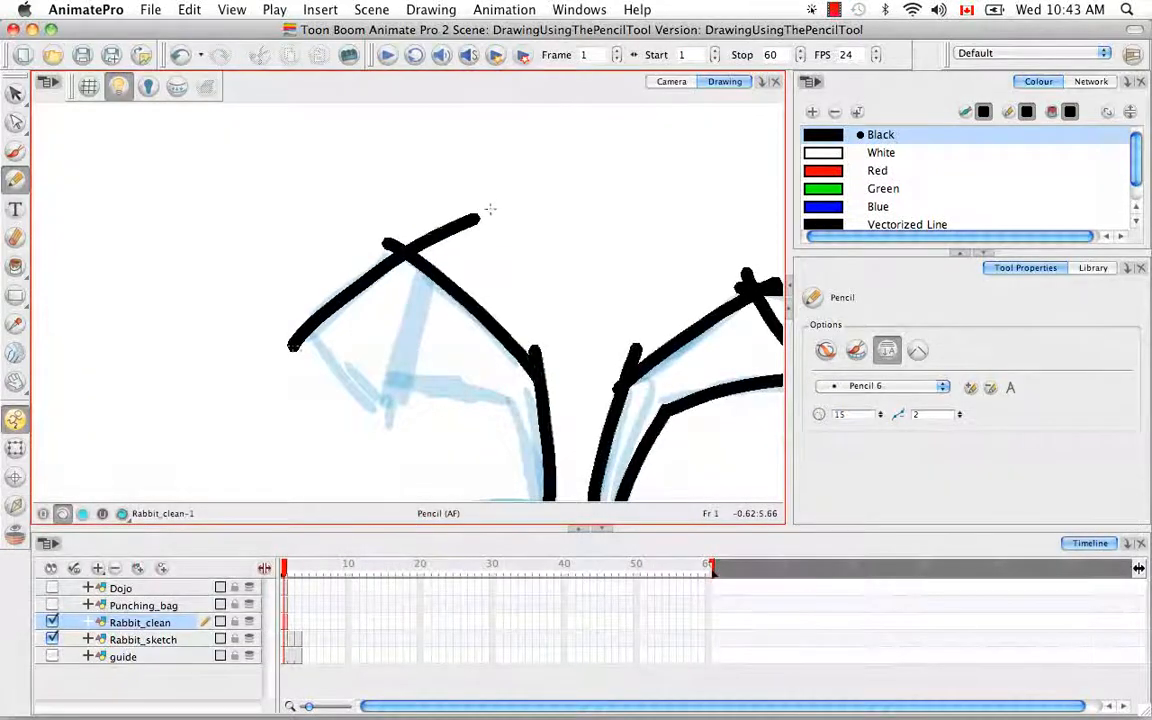
Trace the left ear's fold line from the top corner down past the lower corner.
mouse_move(556, 243)
left_mouse_down()
mouse_move(568, 244)
mouse_move(198, 219)
left_mouse_up()
key("space")
left_click_drag(429, 268, 409, 313)
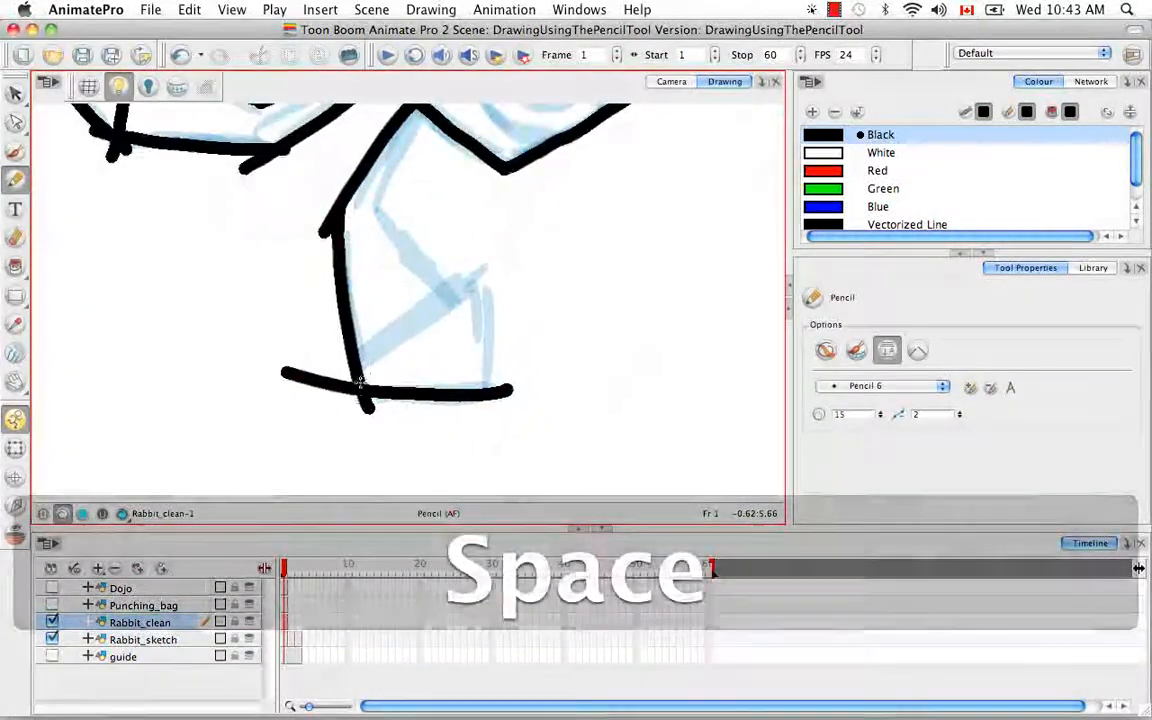
left_click_drag(360, 398, 490, 230)
Trace the outer end of the left ear's folded tip, crossing the neighbouring lines at both corners.
mouse_move(519, 331)
left_mouse_down()
mouse_move(411, 172)
mouse_move(347, 192)
mouse_move(374, 307)
left_mouse_up()
key("space")
left_click_drag(324, 396, 456, 228)
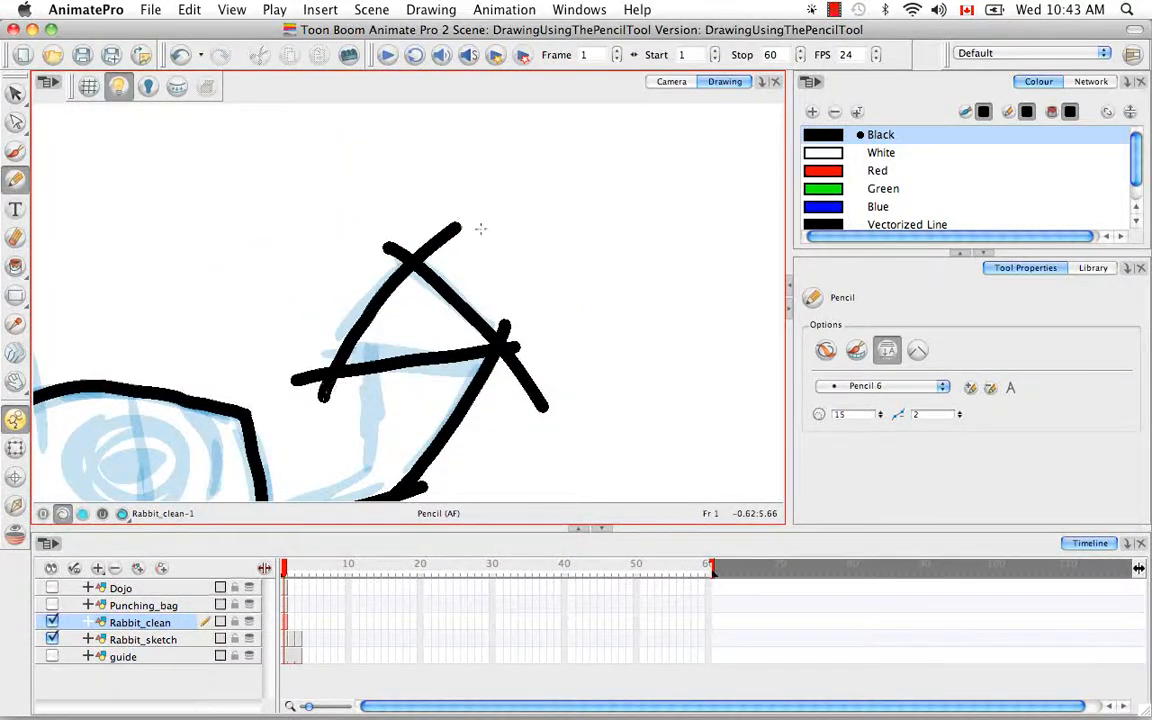
Trace the left ear's lower edge from the fold to the stem's bend, plus the stem's outer edge down to the head.
mouse_move(508, 312)
left_mouse_down()
mouse_move(494, 245)
mouse_move(324, 161)
left_mouse_up()
key("space")
mouse_move(498, 250)
left_mouse_down()
mouse_move(425, 322)
mouse_move(502, 291)
mouse_move(540, 238)
mouse_move(514, 185)
mouse_move(461, 301)
left_mouse_up()
key("space")
left_click_drag(398, 342, 481, 291)
mouse_move(563, 294)
left_mouse_down()
mouse_move(386, 447)
mouse_move(305, 402)
left_mouse_up()
key("space")
mouse_move(414, 289)
left_mouse_down()
mouse_move(506, 422)
mouse_move(491, 423)
left_mouse_up()
Select the left ear's flattened outline and the stem's outer stroke in turn to compare how they are grouped.
key("v")
left_click(465, 285)
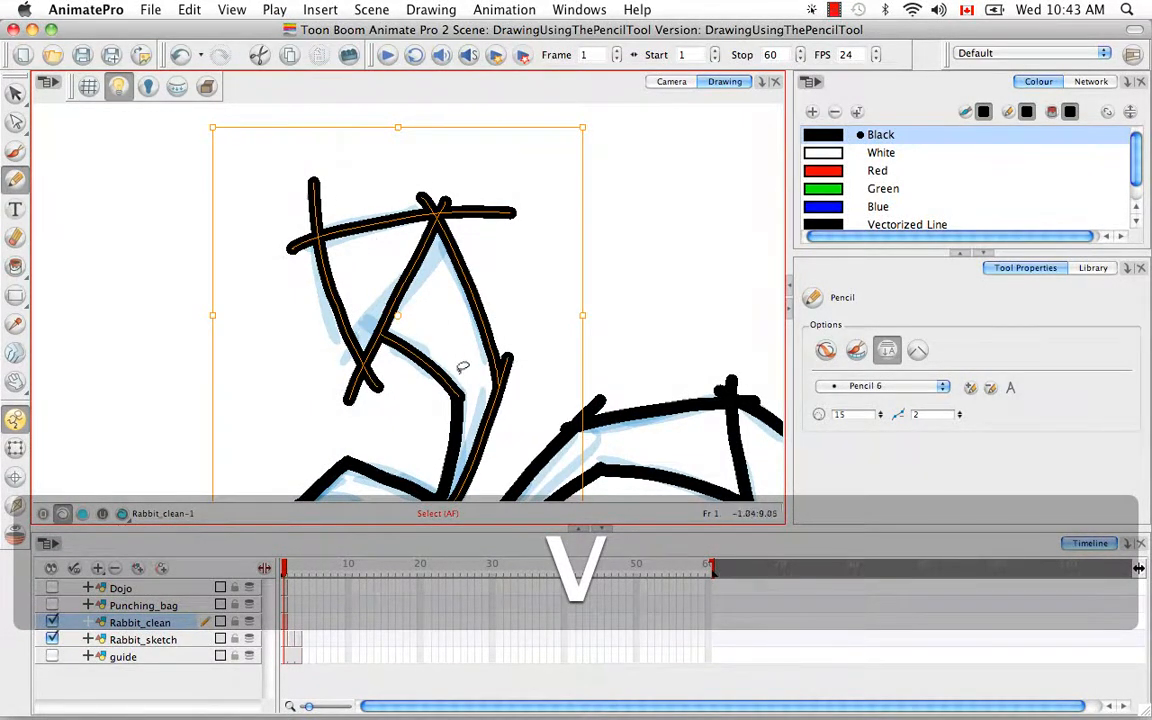
key("v")
left_click(456, 421)
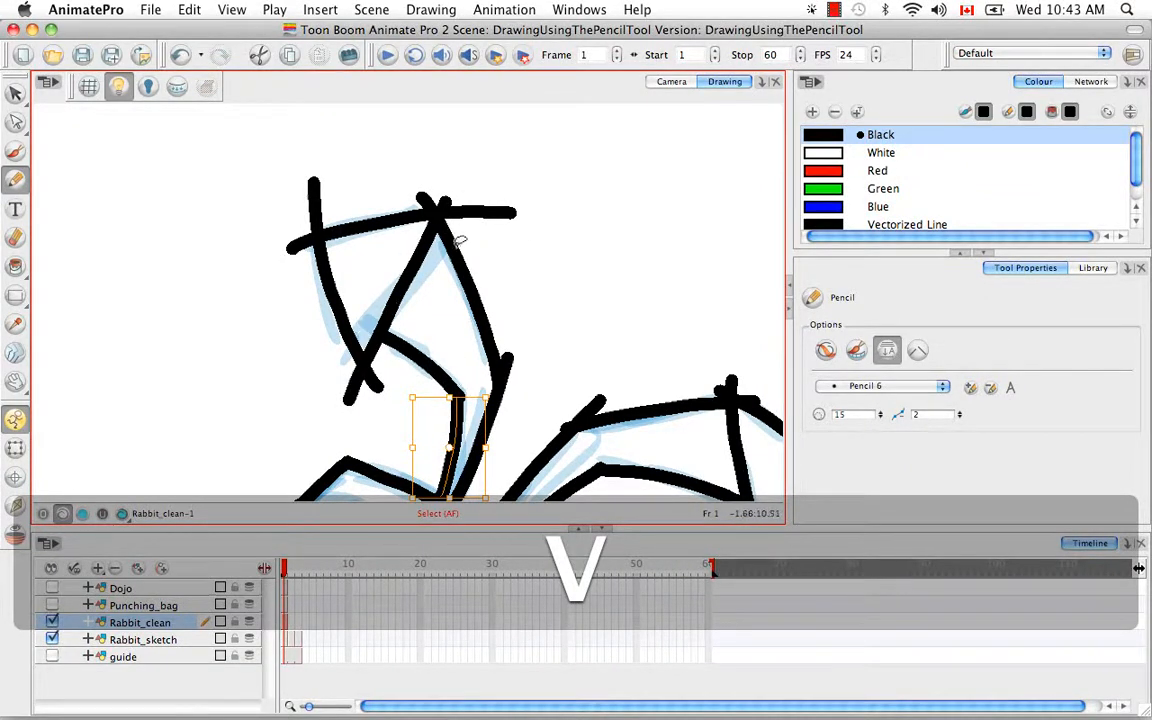
key("v")
left_click(470, 286)
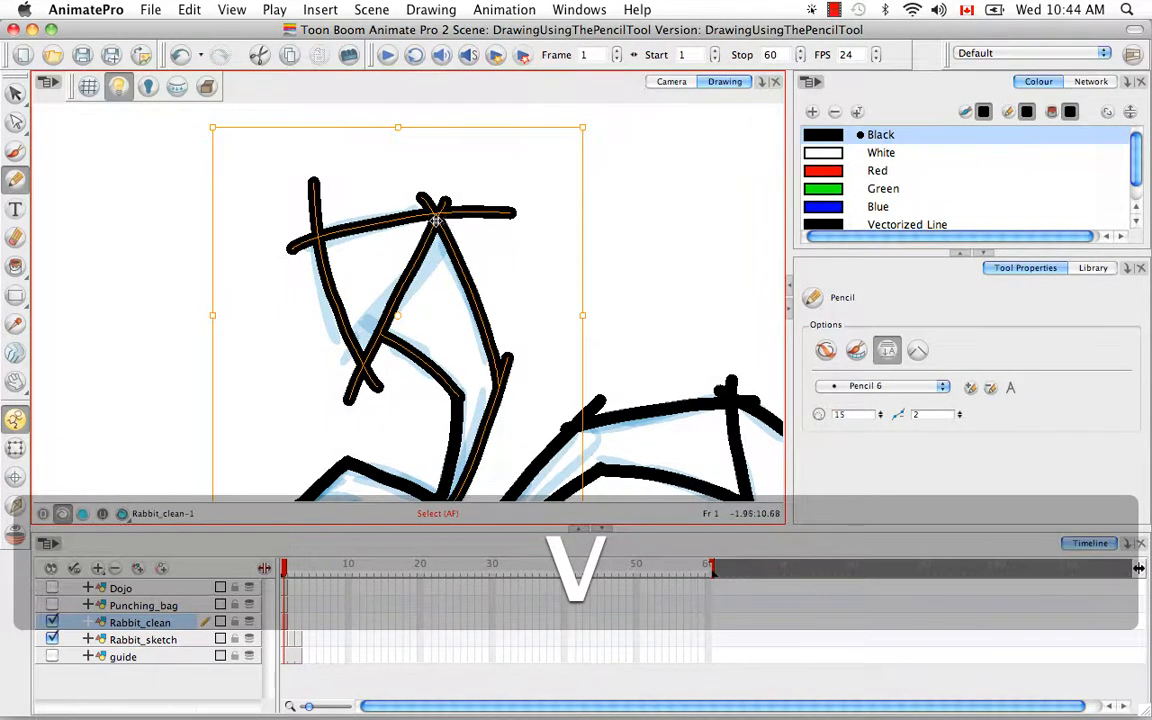
Try moving the left ear's flattened outline away from the sketch, and undo the moves.
mouse_move(436, 220)
left_mouse_down()
mouse_move(455, 159)
mouse_move(413, 217)
left_mouse_up()
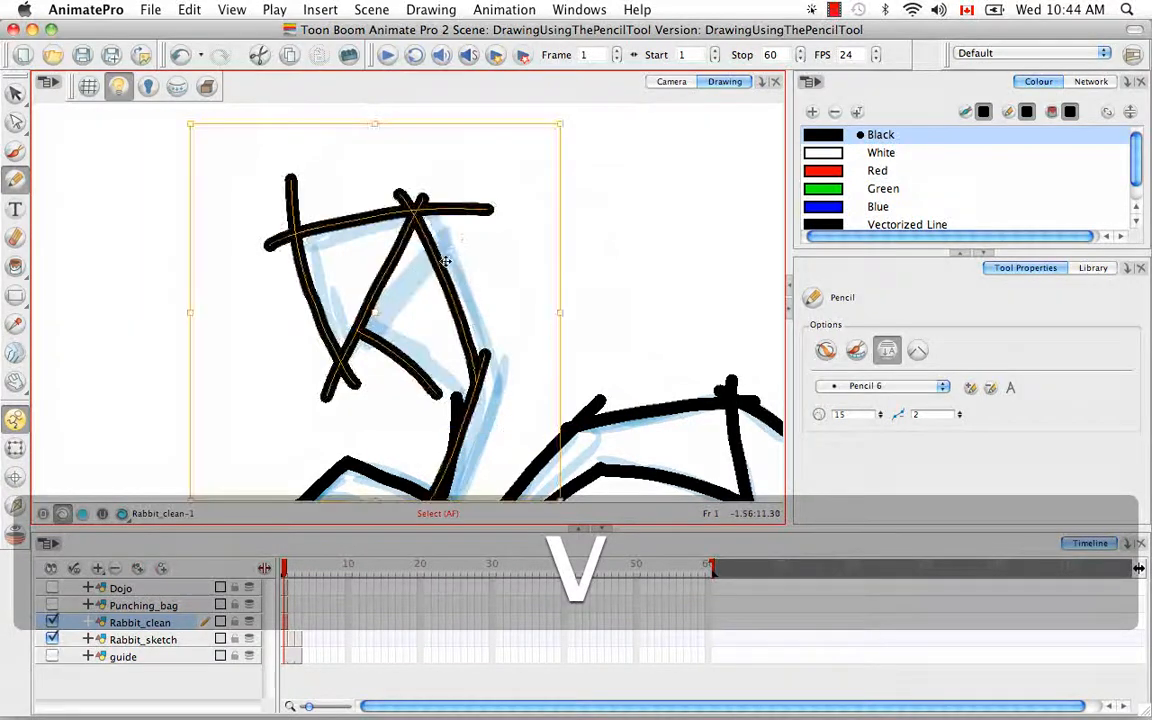
left_click_drag(445, 261, 497, 254)
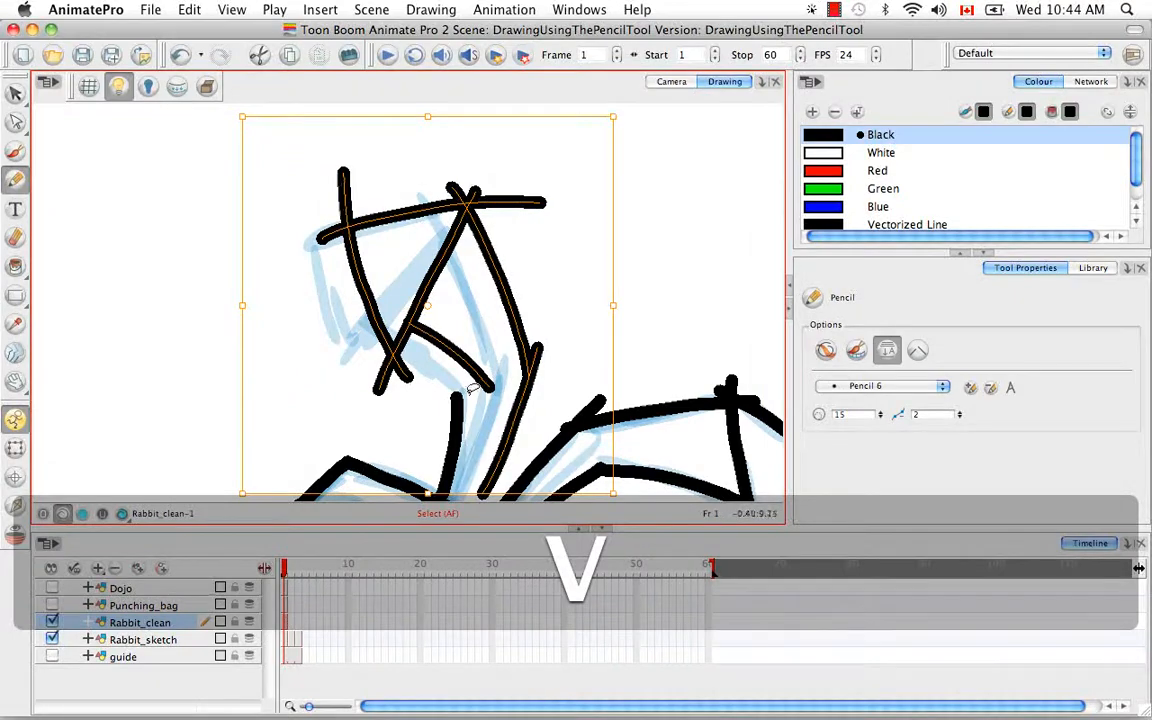
key("super+z")
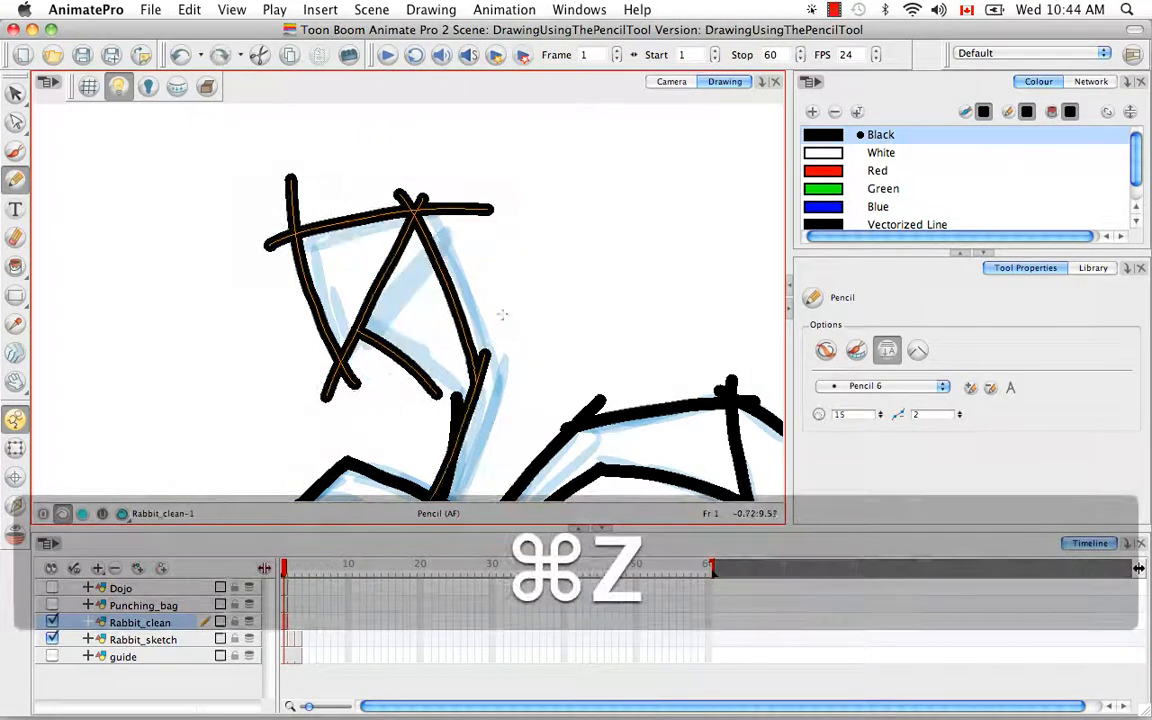
key("super+z")
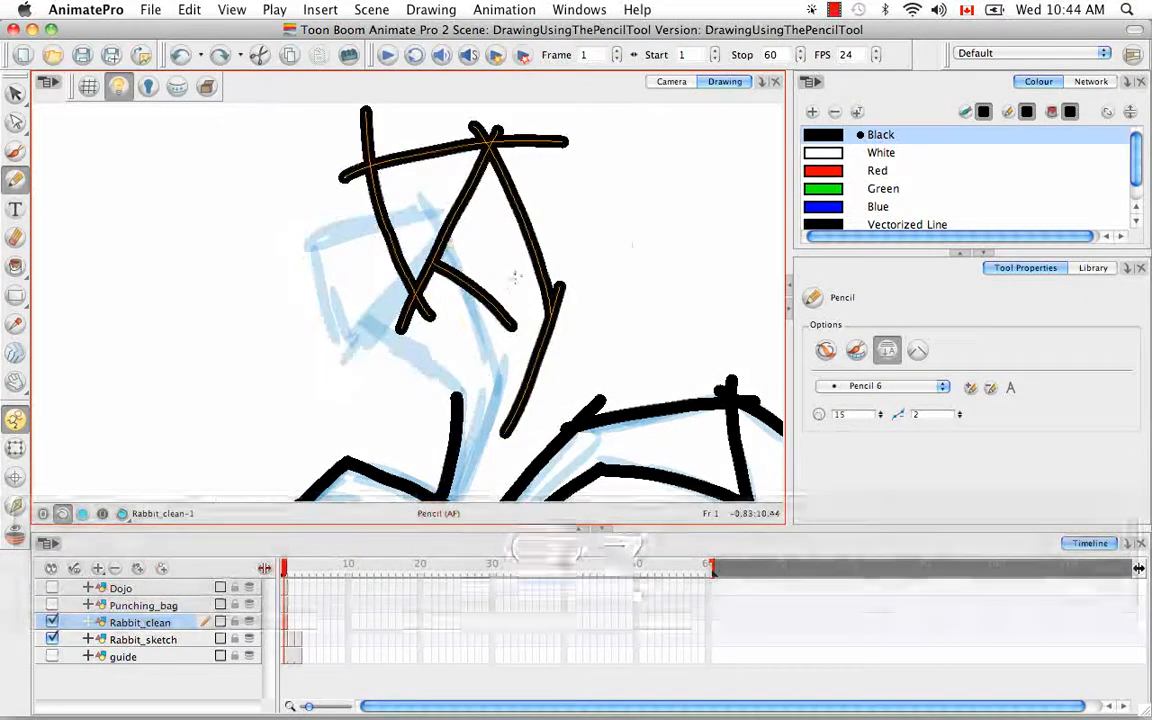
key("super+z")
Try resizing the left ear's flattened outline from its corner handle, and undo the change.
key("v")
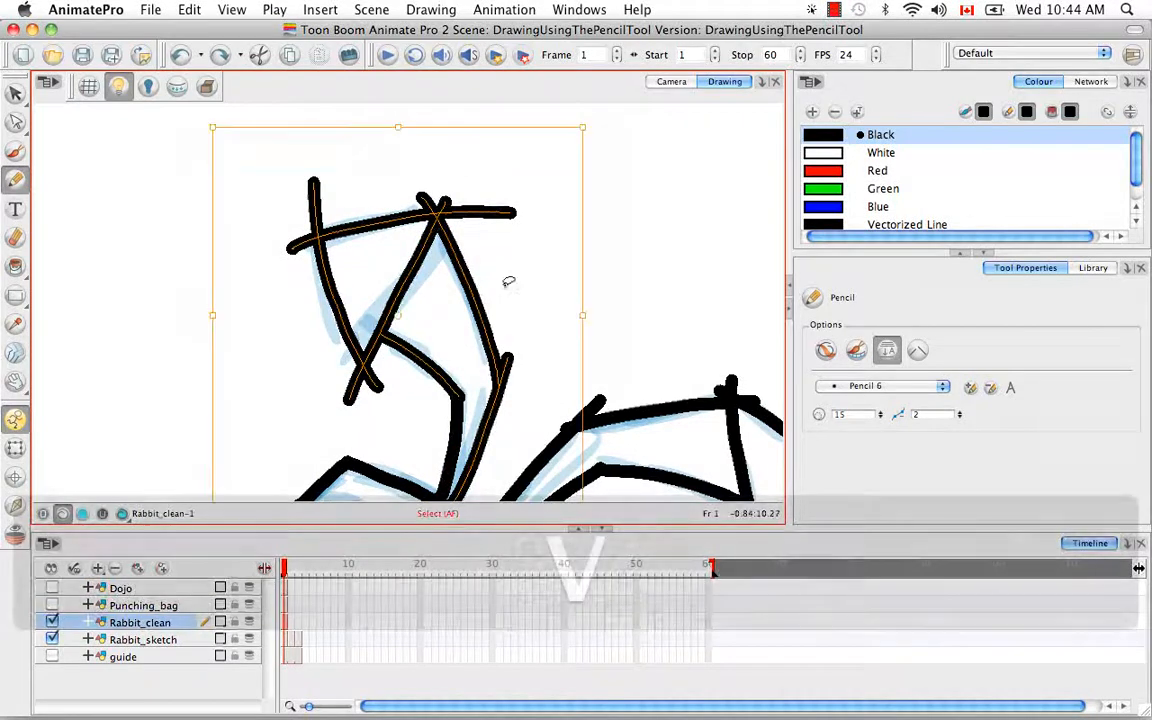
mouse_move(585, 128)
left_mouse_down()
mouse_move(638, 200)
mouse_move(540, 319)
mouse_move(550, 314)
left_mouse_up()
key("super+z")
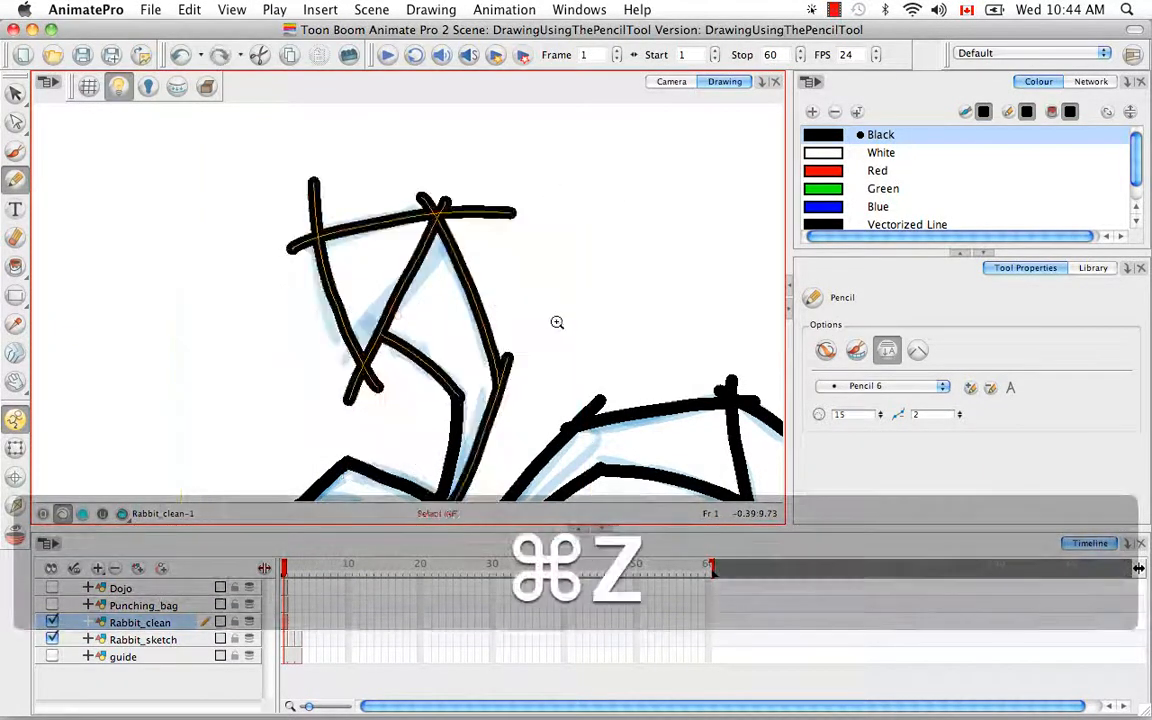
Trace the rabbit's smile and the short cheek crease at its right end.
left_click_drag(643, 316, 599, 201, "alt+super")
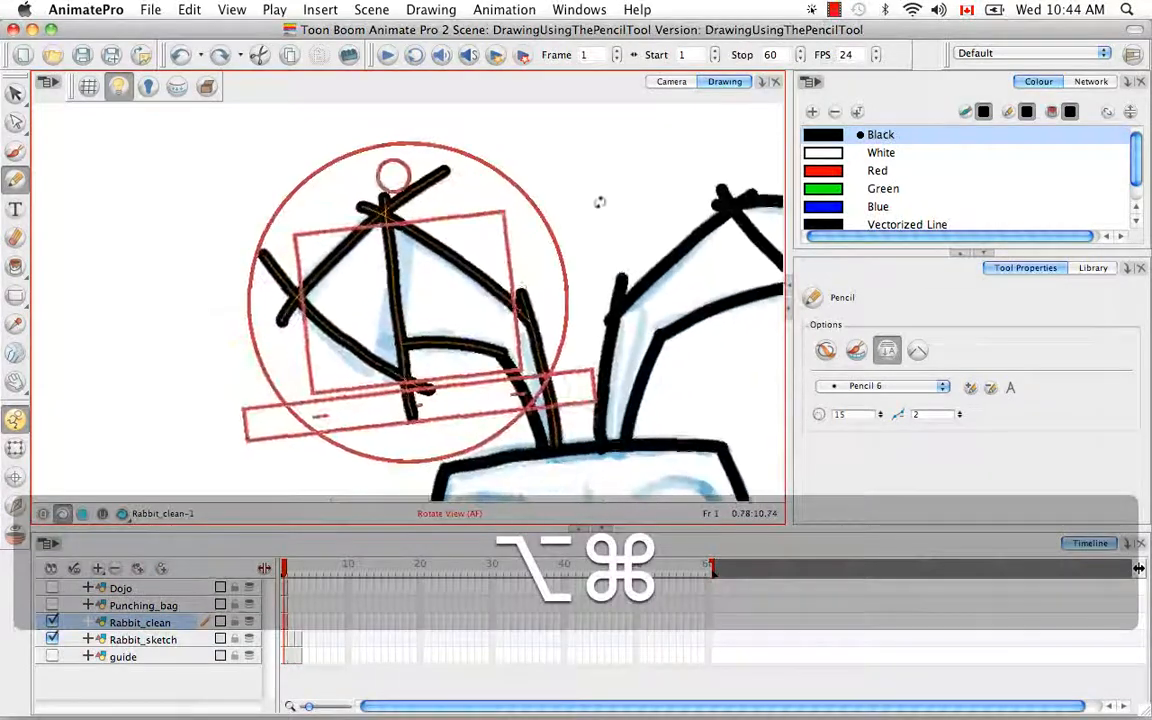
key("space")
mouse_move(604, 322)
left_mouse_down()
mouse_move(463, 231)
mouse_move(445, 199)
left_mouse_up()
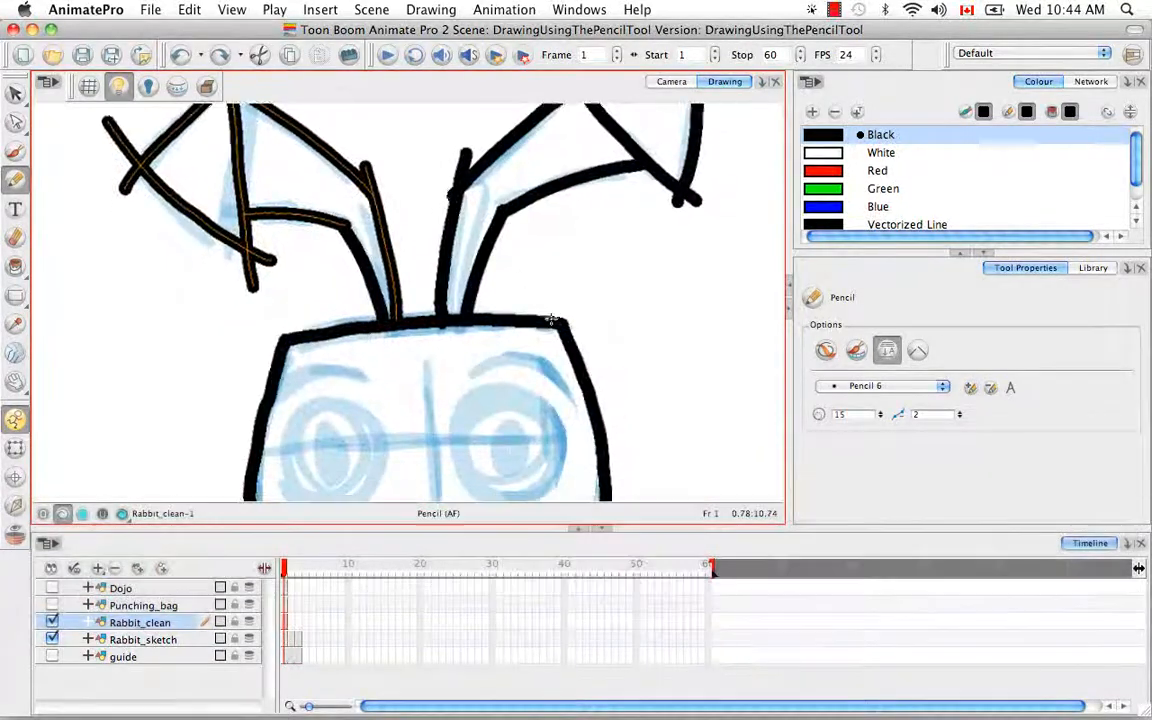
key("super+minus")
key("super+minus")
key("space")
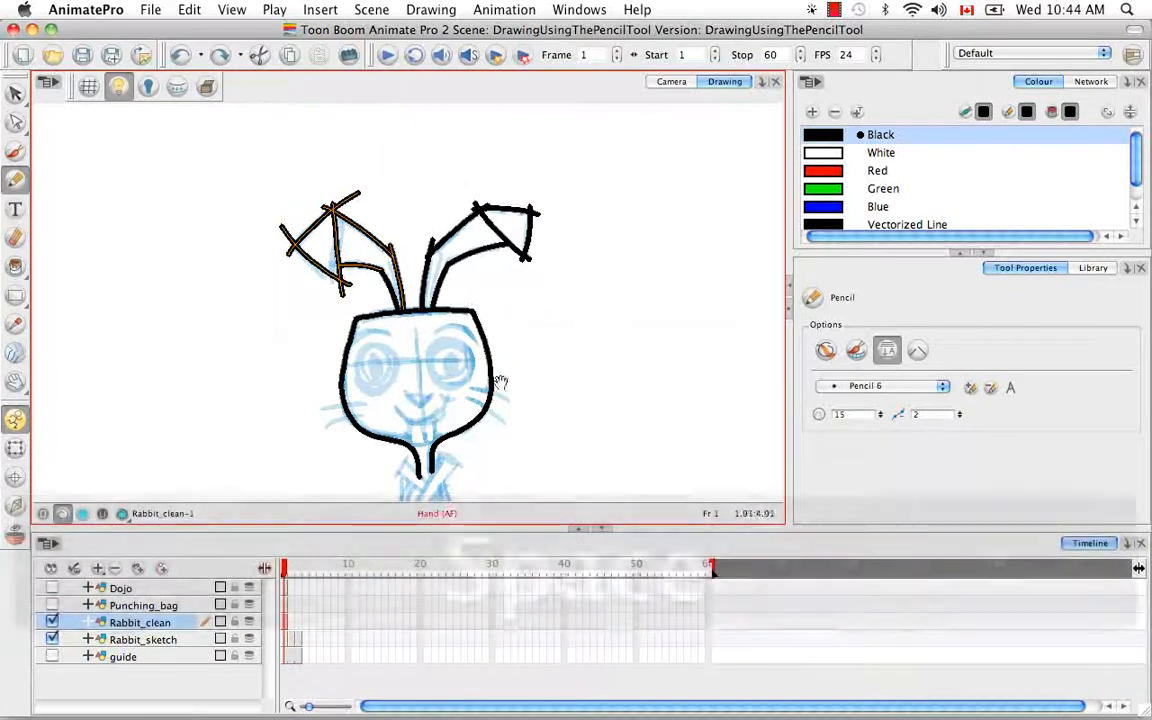
left_click_drag(522, 330, 480, 290)
key("super+equal")
key("super+equal")
key("super+equal")
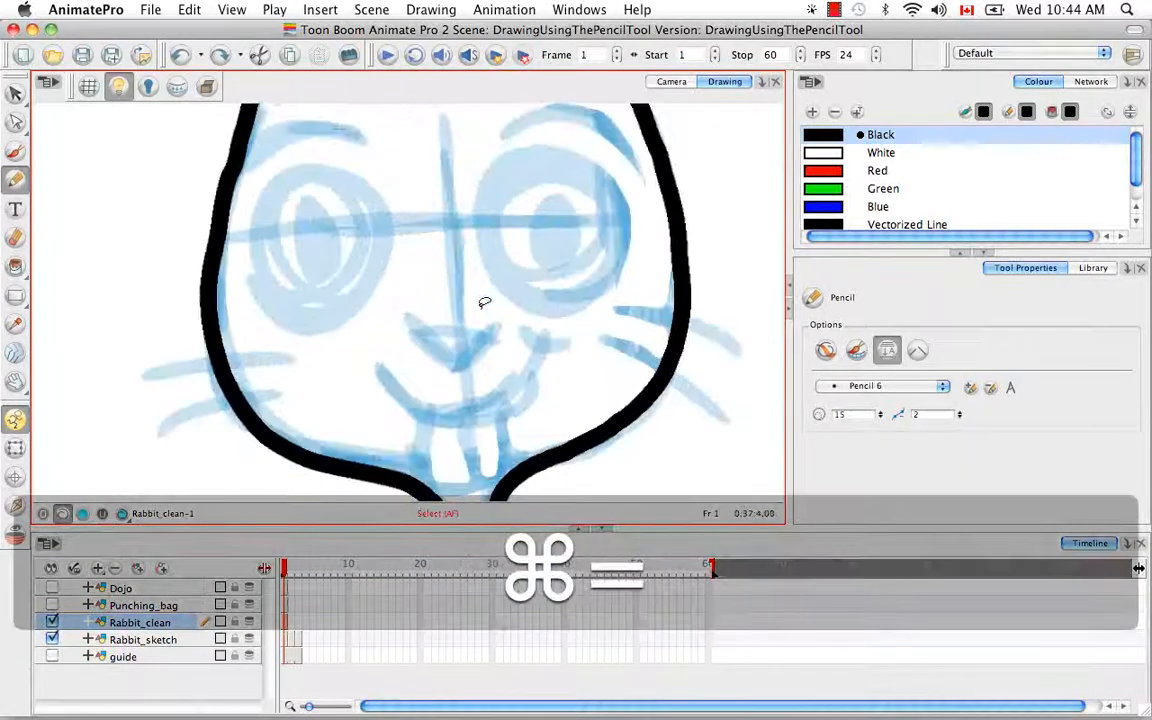
key("space")
mouse_move(527, 324)
left_mouse_down()
mouse_move(341, 369)
mouse_move(435, 384)
mouse_move(497, 333)
mouse_move(480, 315)
mouse_move(532, 335)
left_mouse_up()
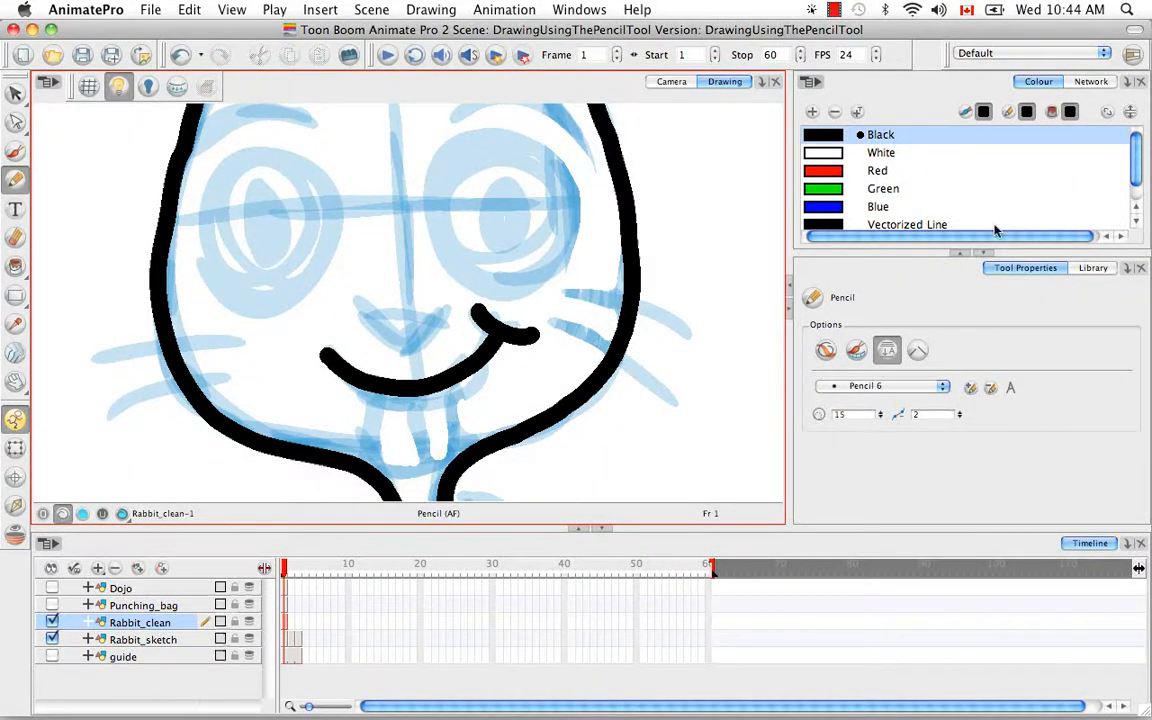
Add a new grey swatch (RGB 157, 157, 157) to the palette and name it "teeth outline".
scroll(1137, 205, "down", 1)
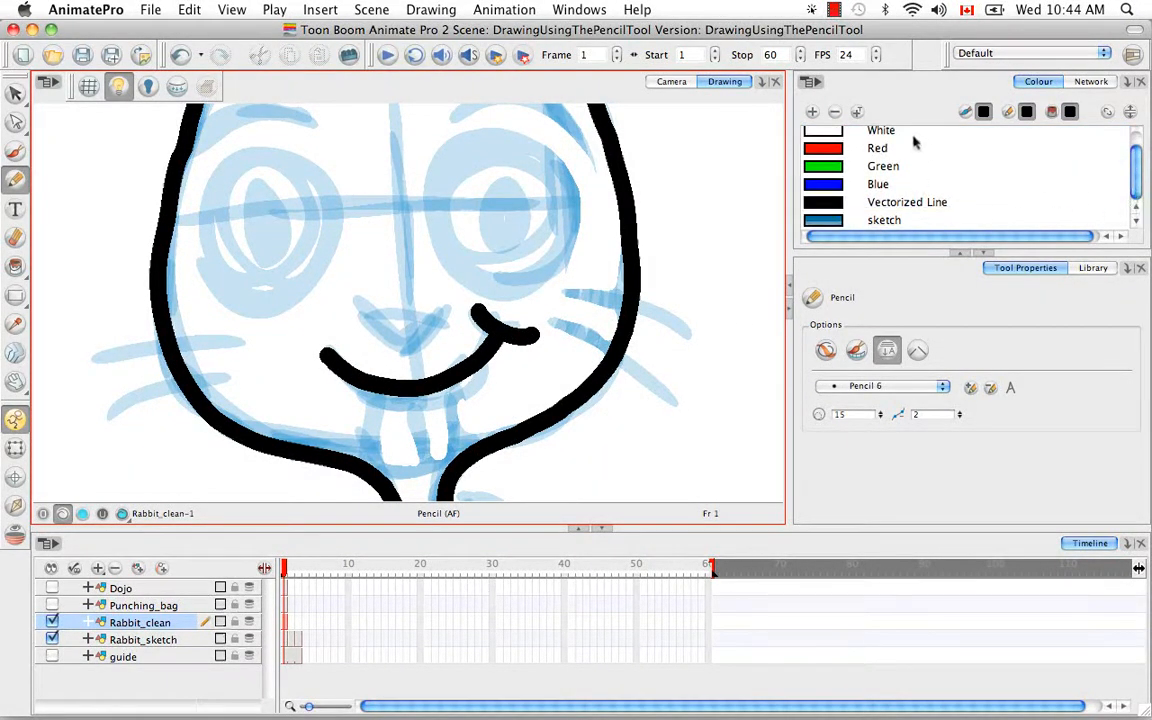
left_click(812, 111)
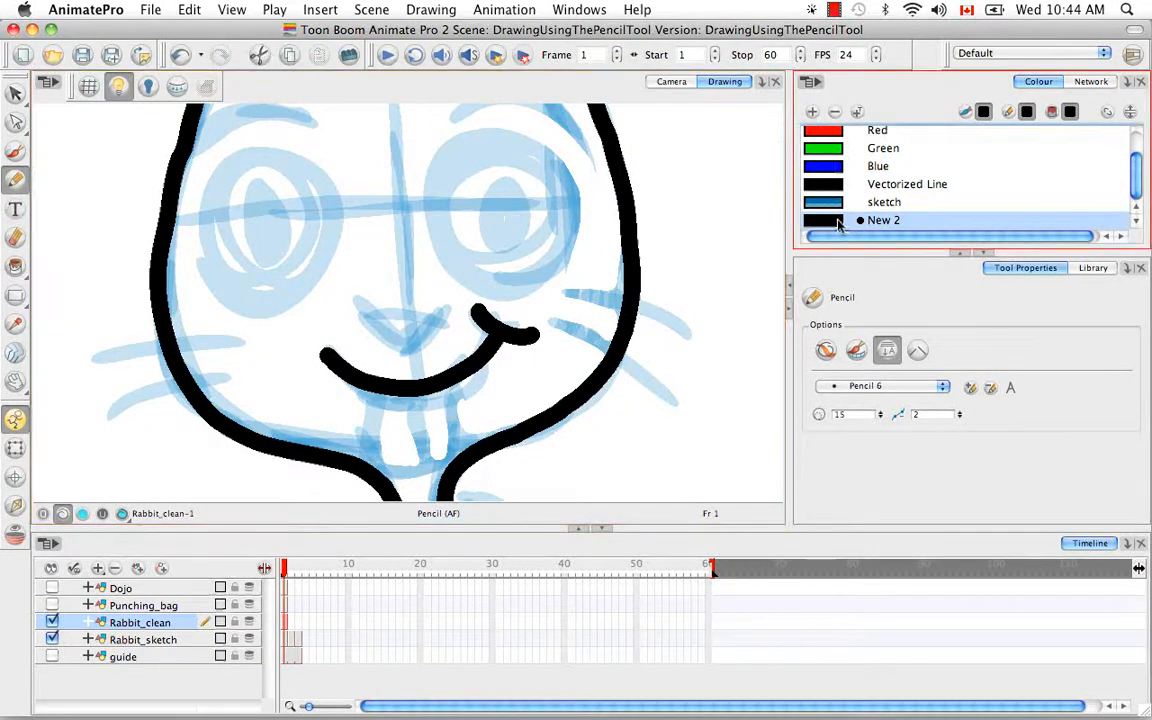
double_click(838, 224)
left_click(553, 297)
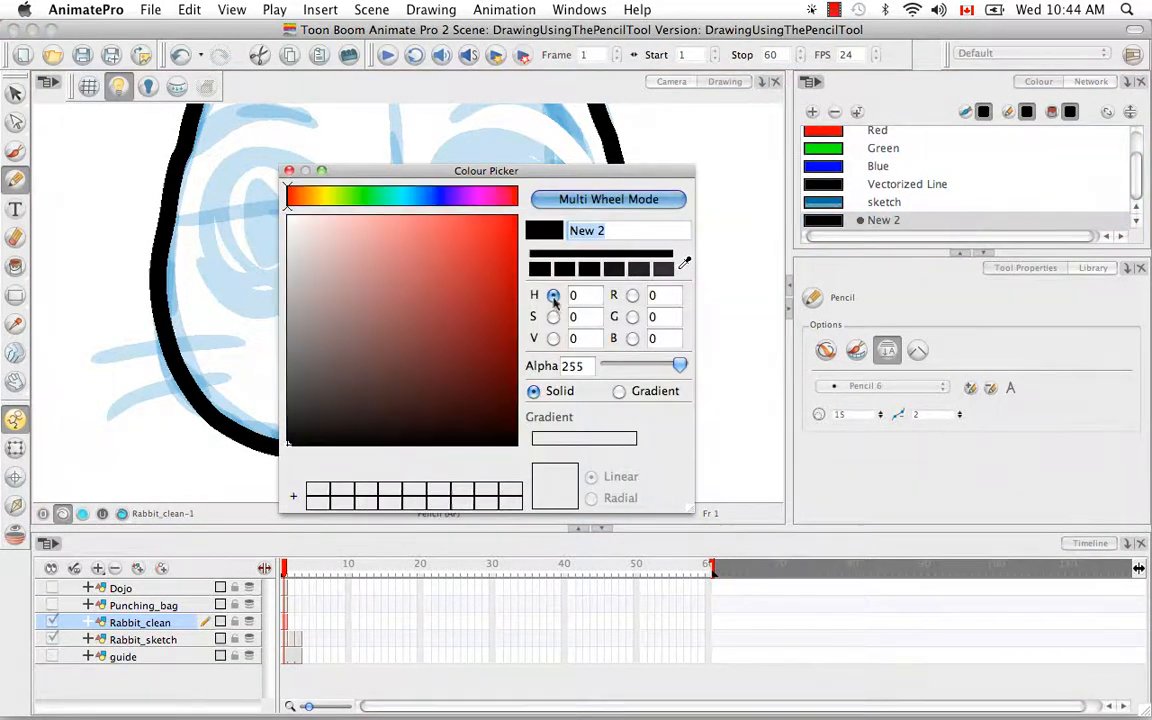
mouse_move(324, 350)
left_mouse_down()
mouse_move(275, 340)
mouse_move(254, 299)
left_mouse_up()
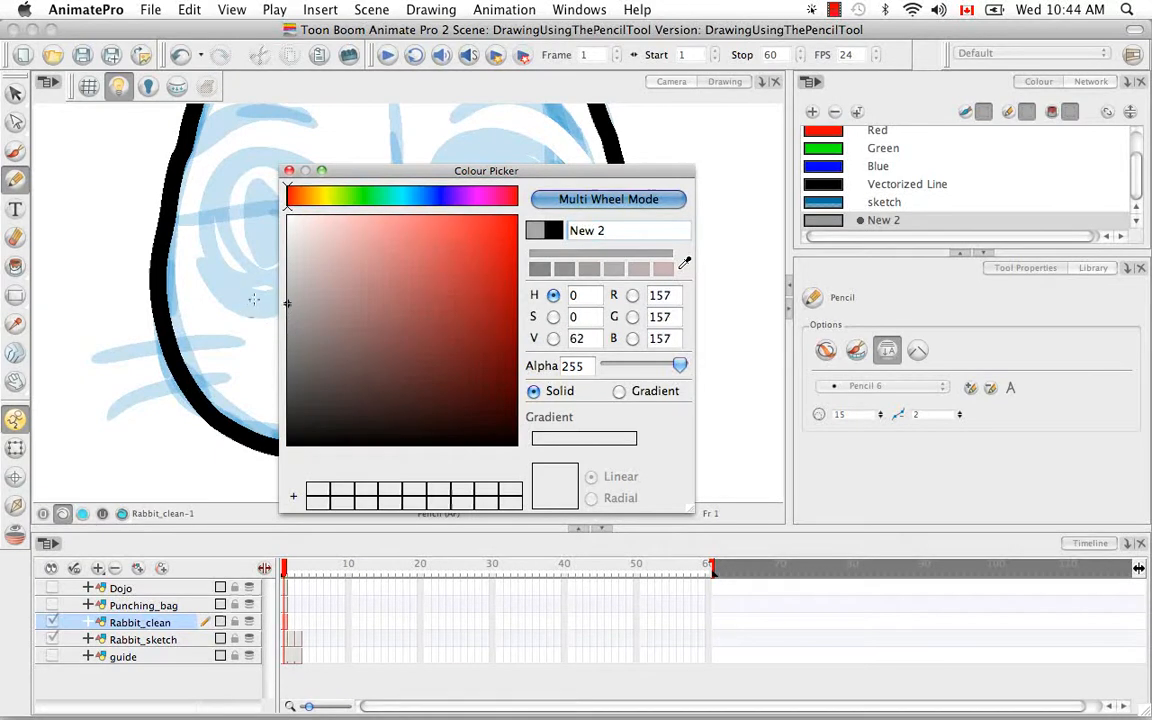
left_click_drag(608, 232, 543, 231)
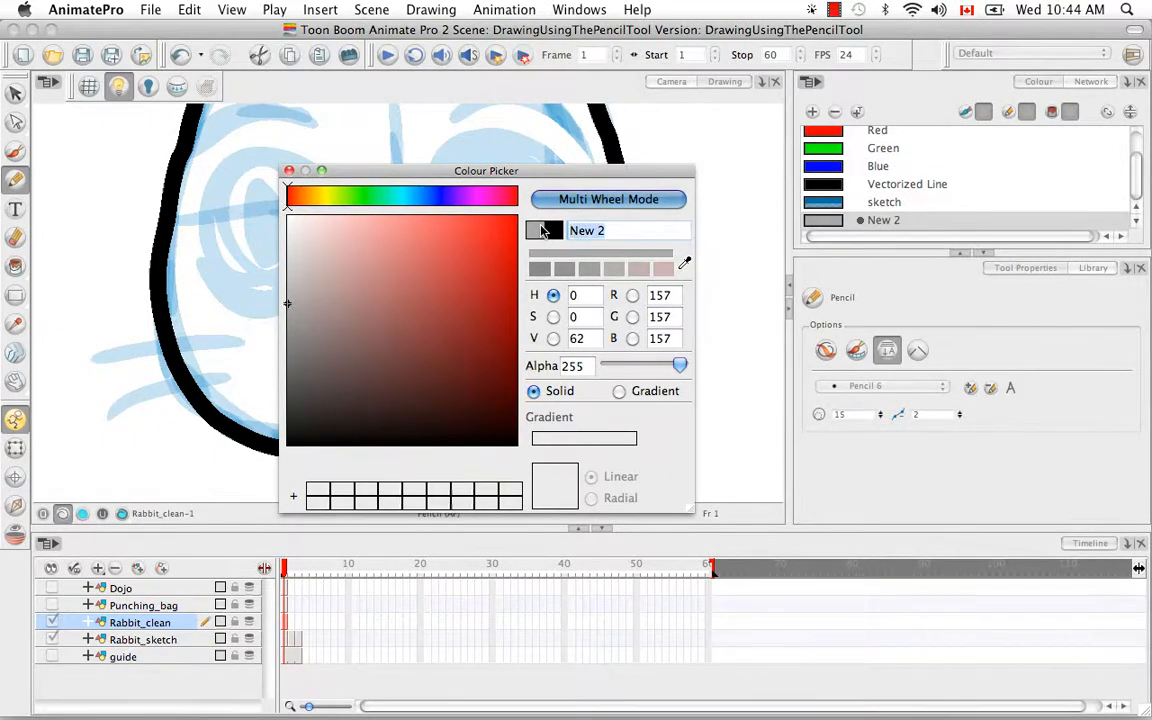
type("teeth")
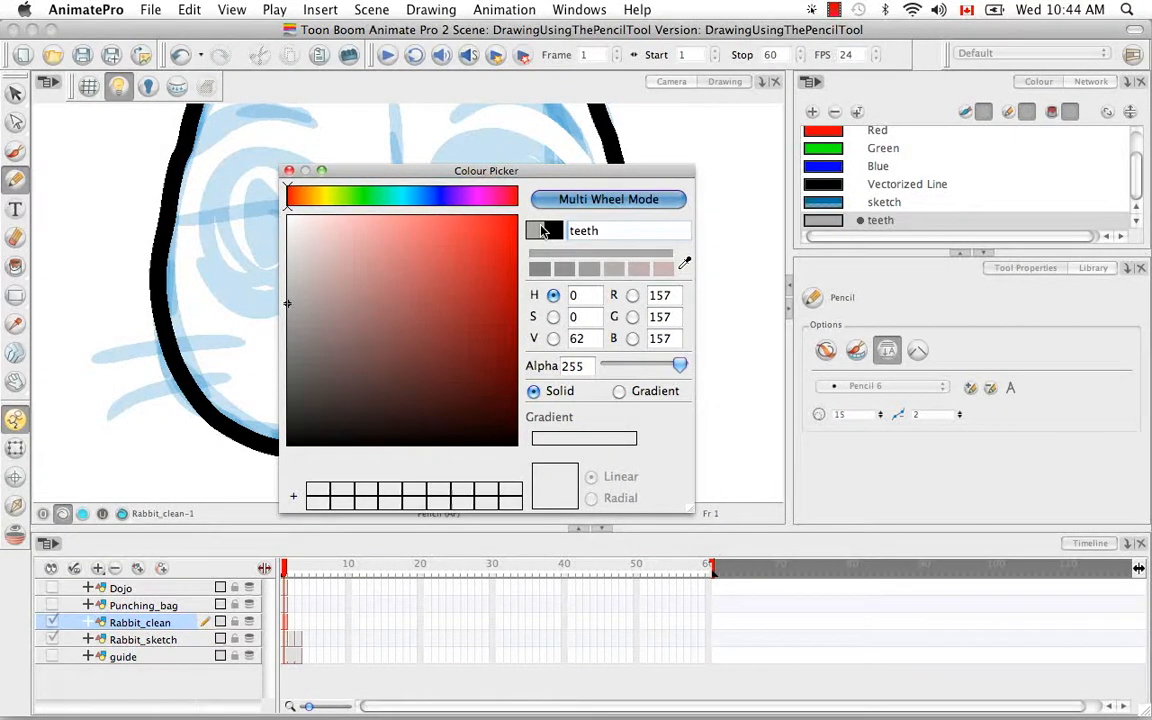
type(" outline")
key("Return")
left_click(838, 222)
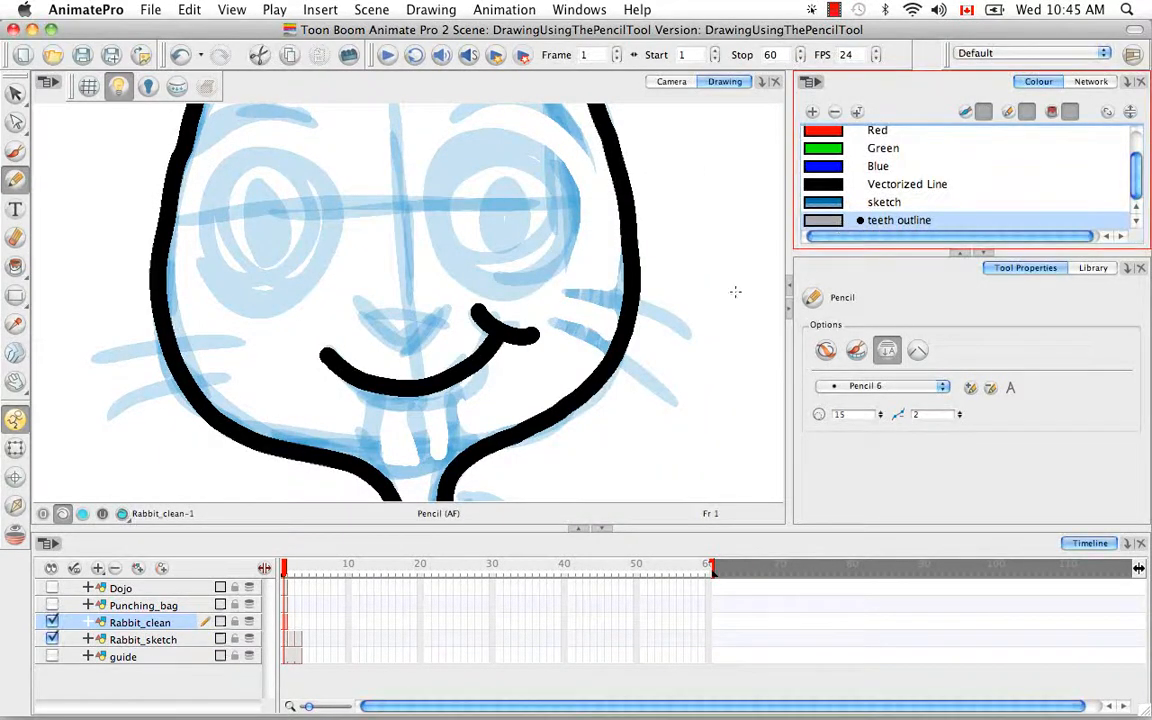
Enable drawing behind and trace the rabbit's front teeth and their dividing line with the "teeth outline" colour.
left_click_drag(532, 391, 572, 303)
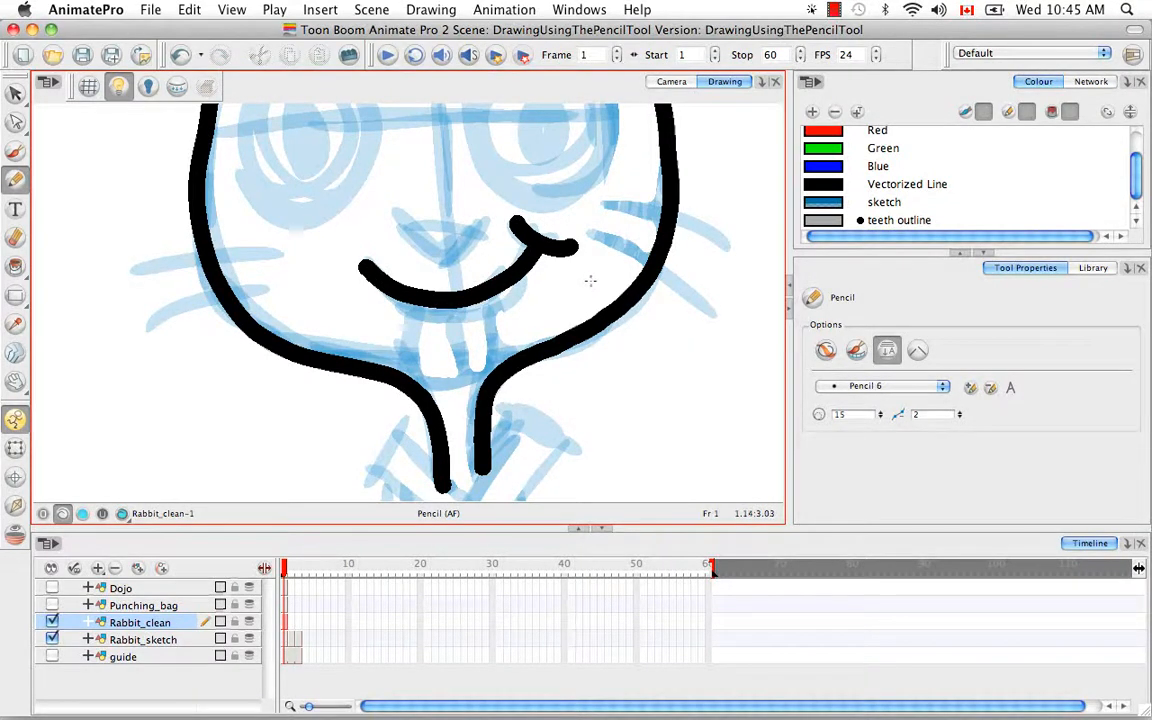
left_click(824, 350)
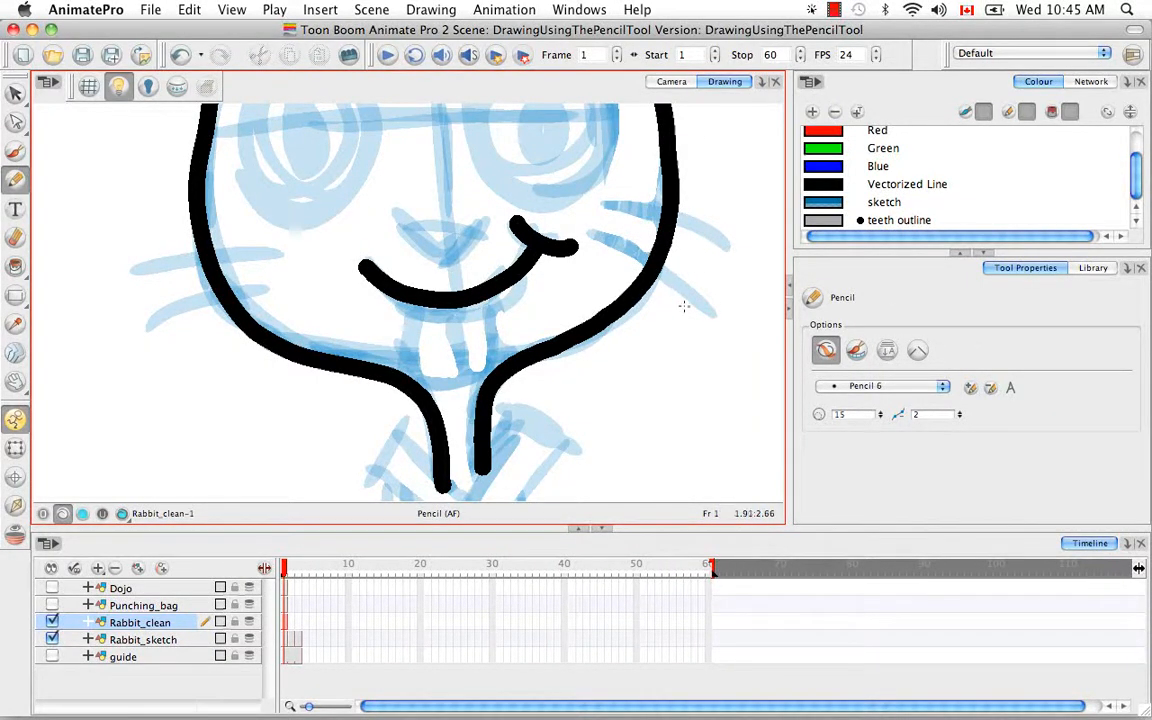
left_click_drag(730, 306, 716, 242)
mouse_move(412, 293)
left_mouse_down()
mouse_move(428, 395)
mouse_move(532, 362)
left_mouse_up()
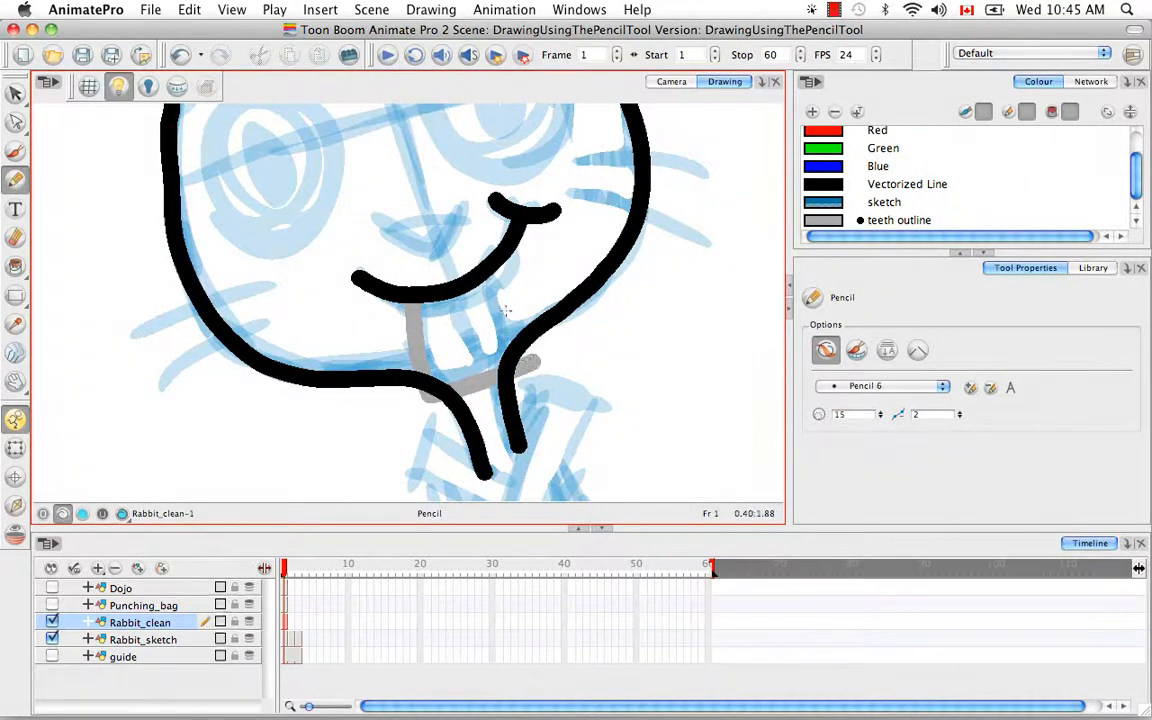
mouse_move(486, 277)
left_mouse_down()
mouse_move(522, 332)
mouse_move(516, 324)
left_mouse_up()
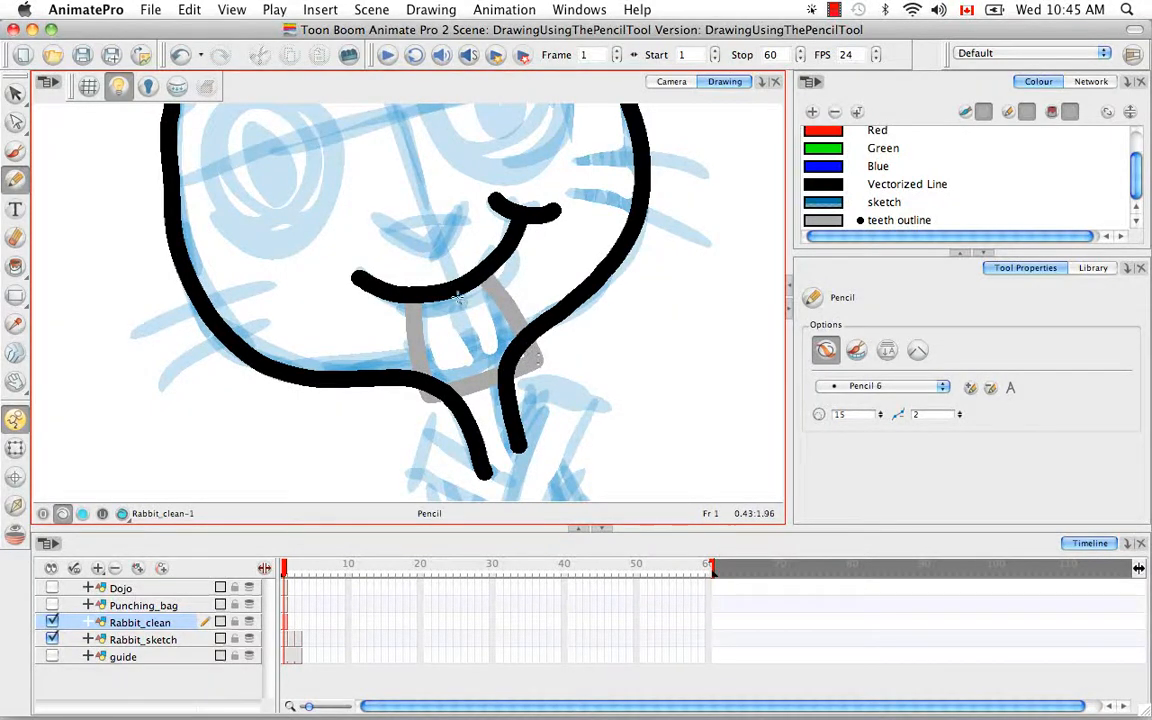
left_click_drag(458, 299, 474, 347)
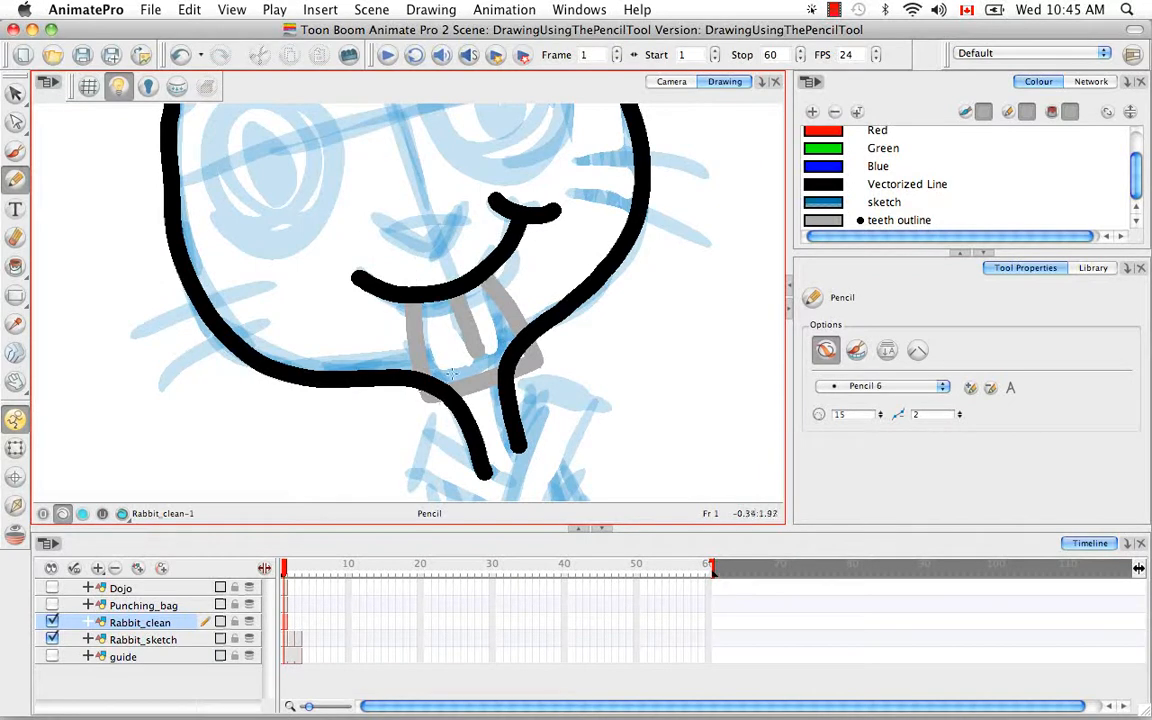
mouse_move(370, 275)
left_mouse_down()
mouse_move(362, 290)
mouse_move(409, 274)
left_mouse_up()
key("ctrl+z")
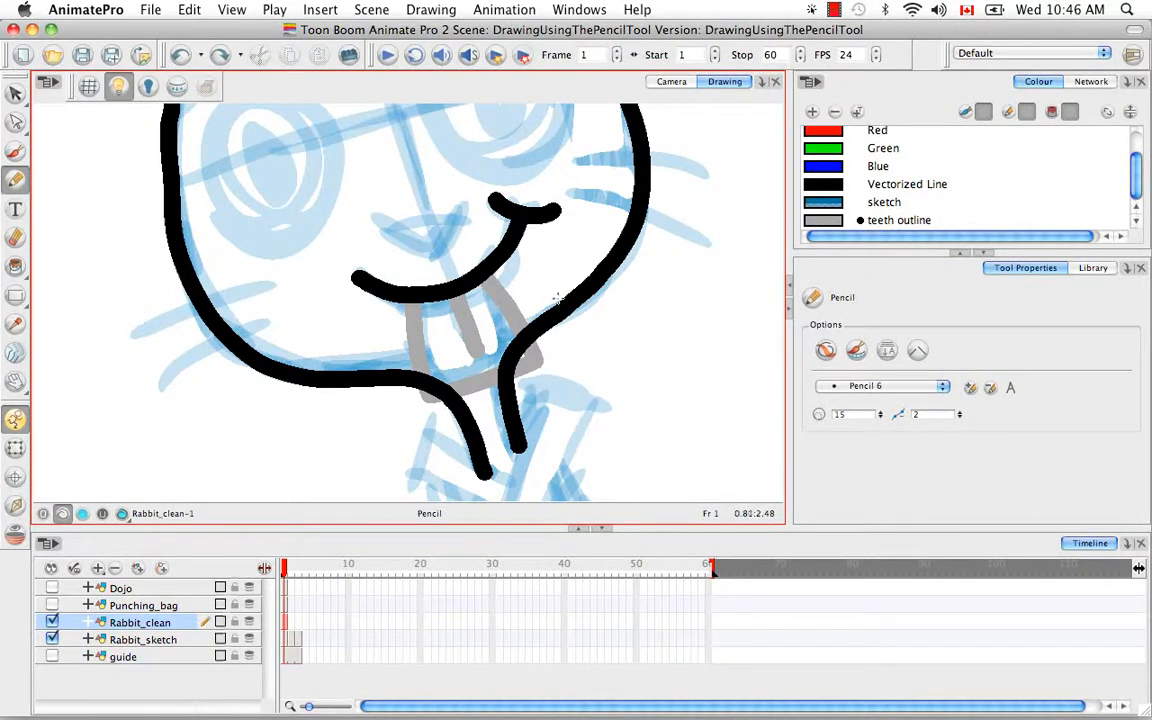
Select both side strokes of the head outline, send them to the back behind the teeth, and clear the selection.
key("alt+s")
left_click(580, 288)
left_click(305, 370)
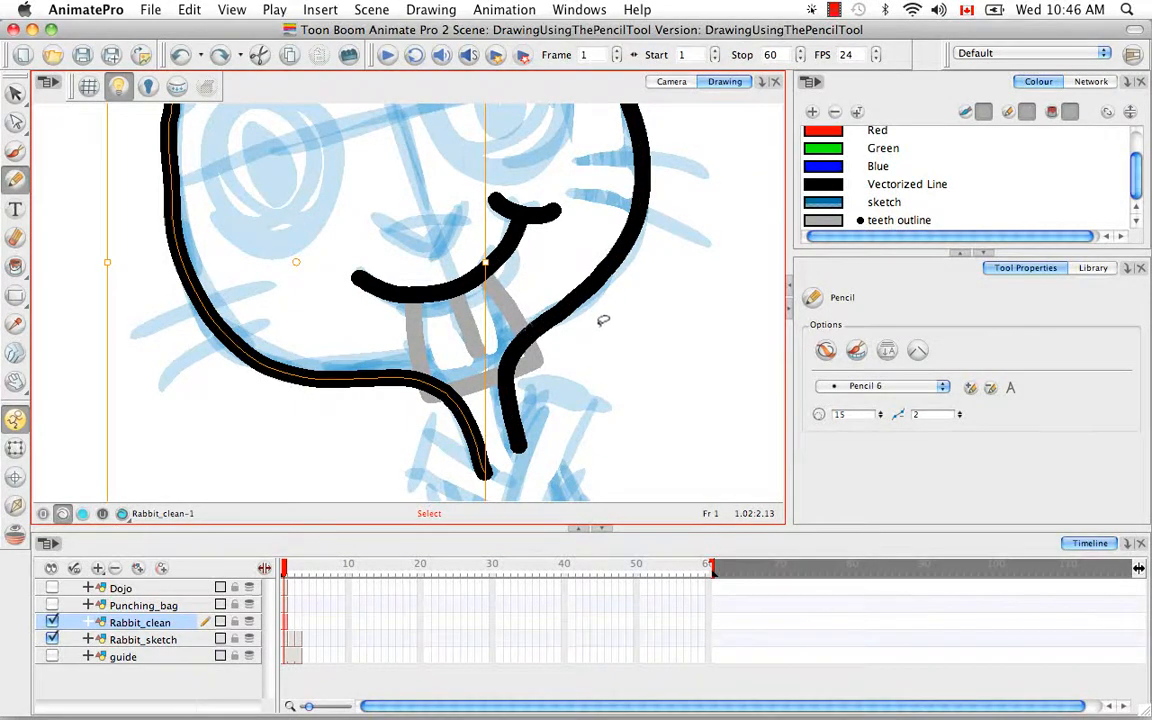
key("v")
left_click_drag(585, 328, 554, 270)
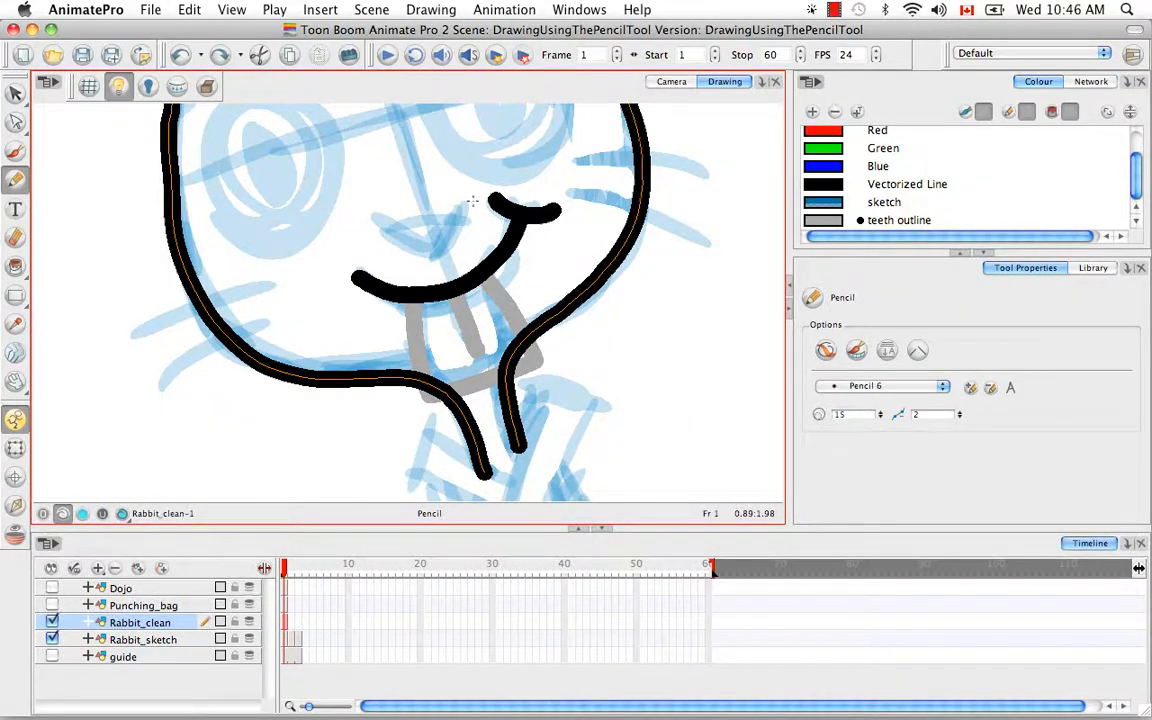
left_click(434, 11)
mouse_move(660, 156)
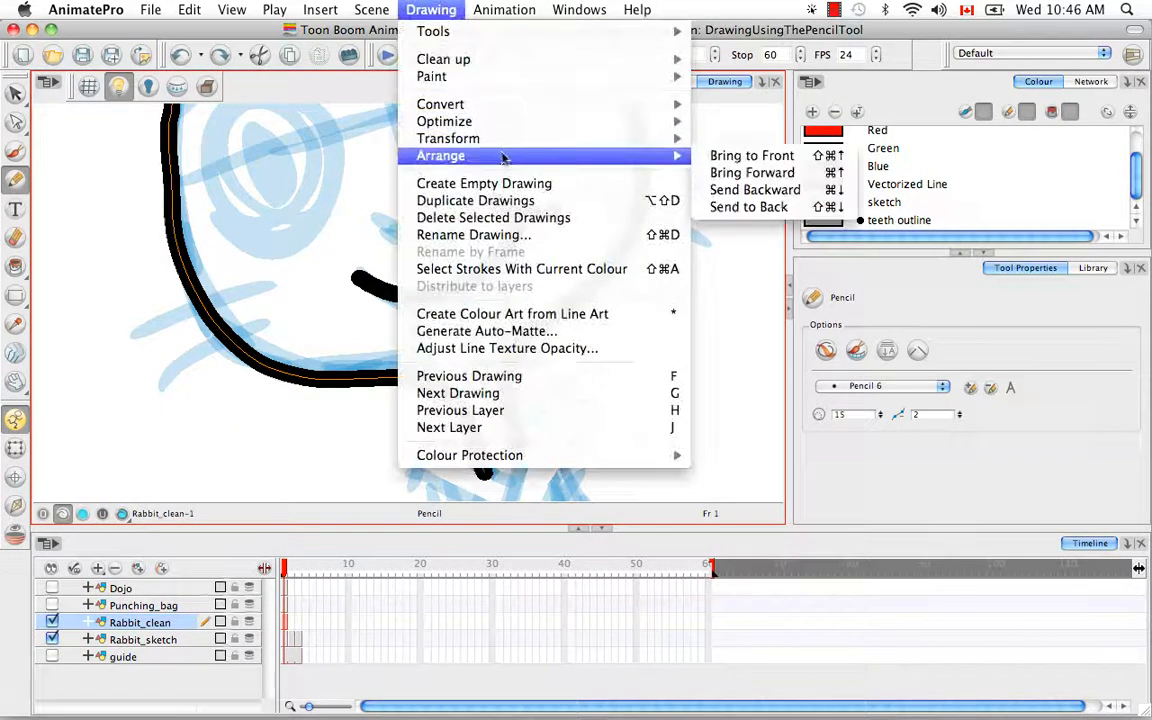
left_click(745, 207)
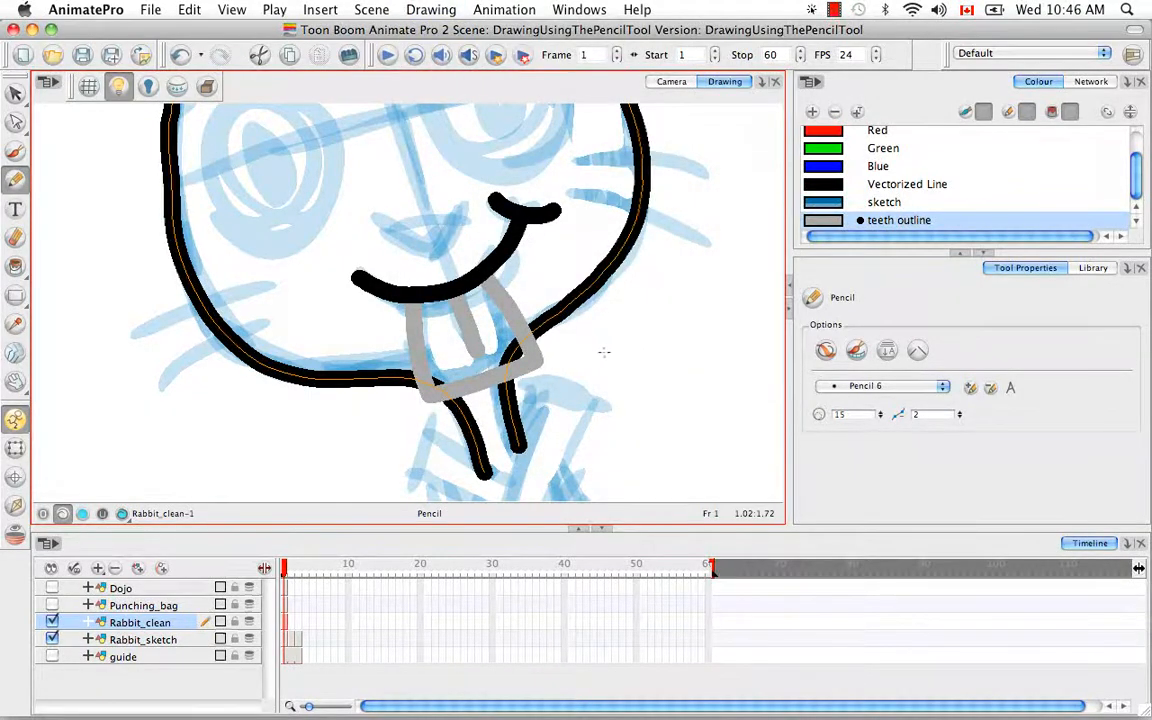
key("v")
left_click(617, 353)
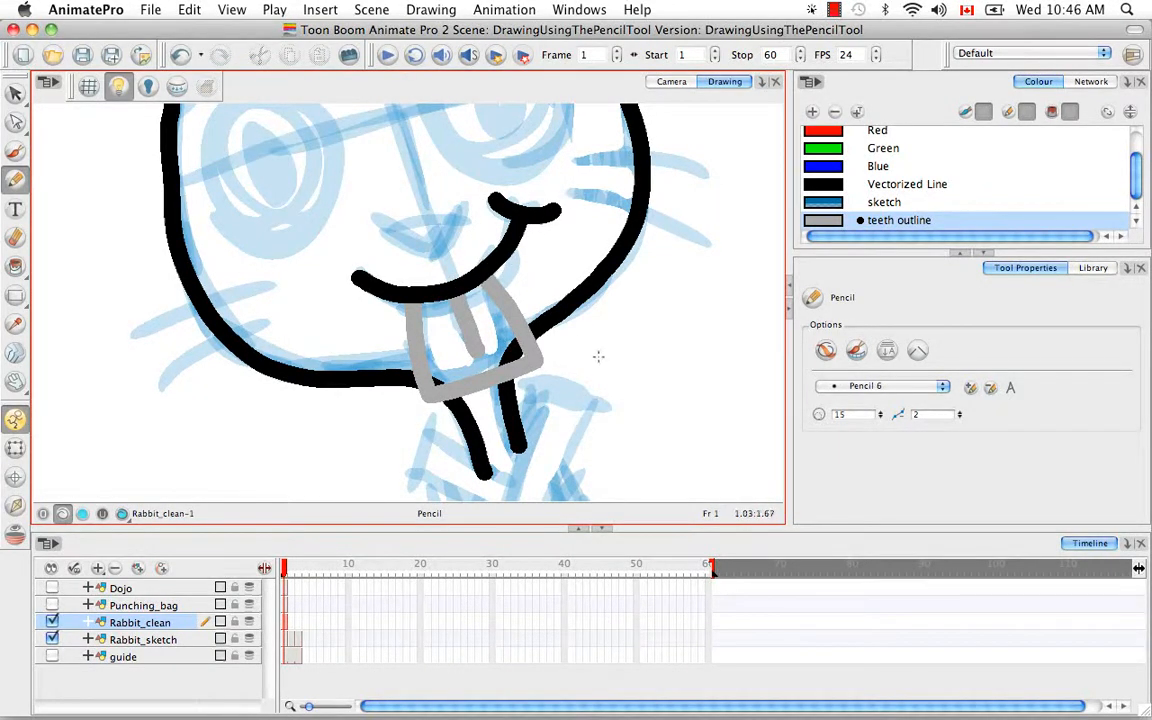
Turn on automatic gap closing for the Pencil tool.
key("super+minus")
key("super+minus")
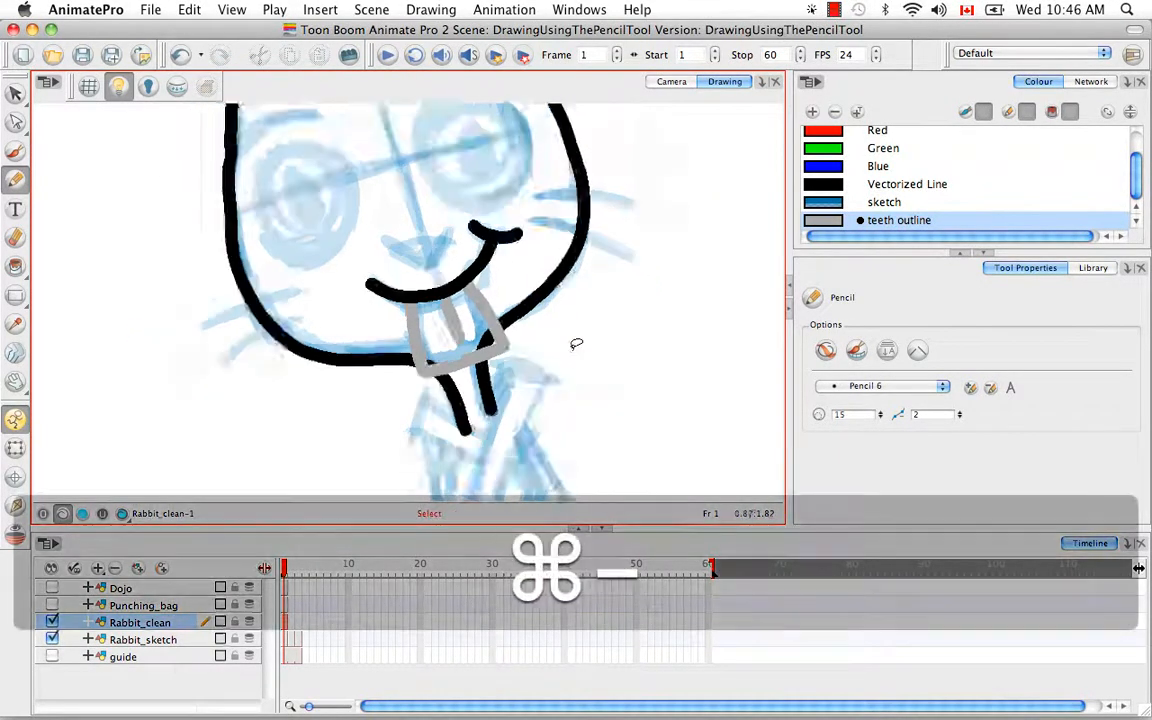
key("space")
left_click_drag(635, 314, 634, 398)
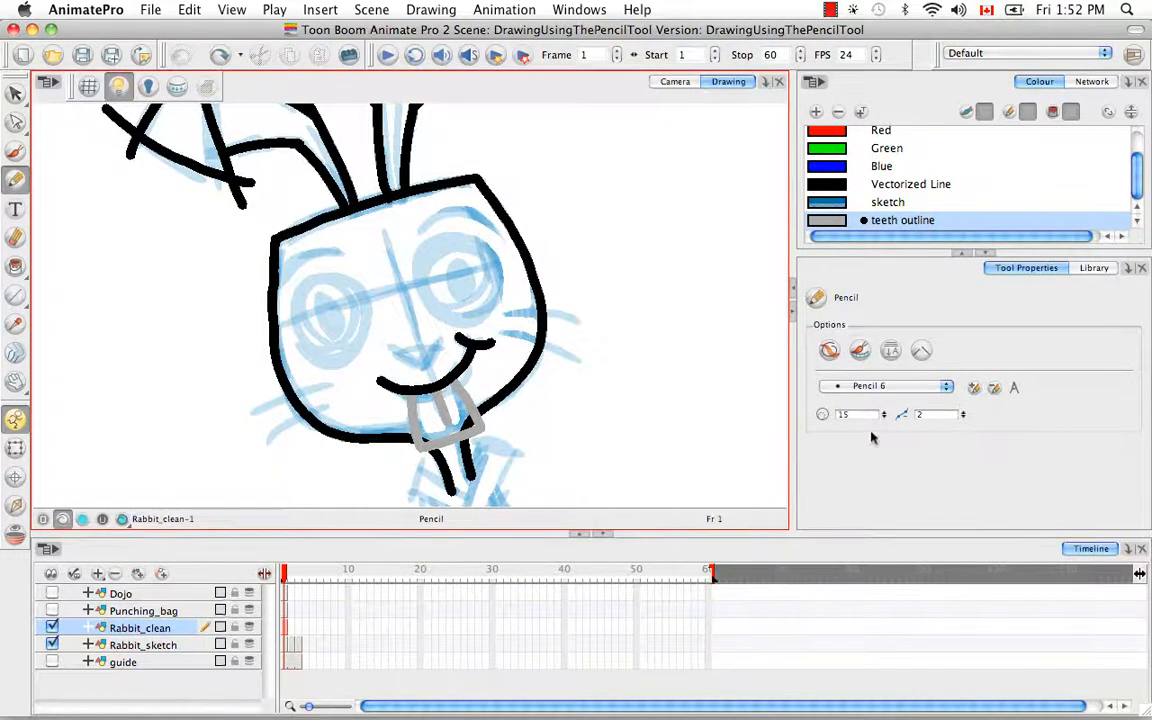
left_click(920, 351)
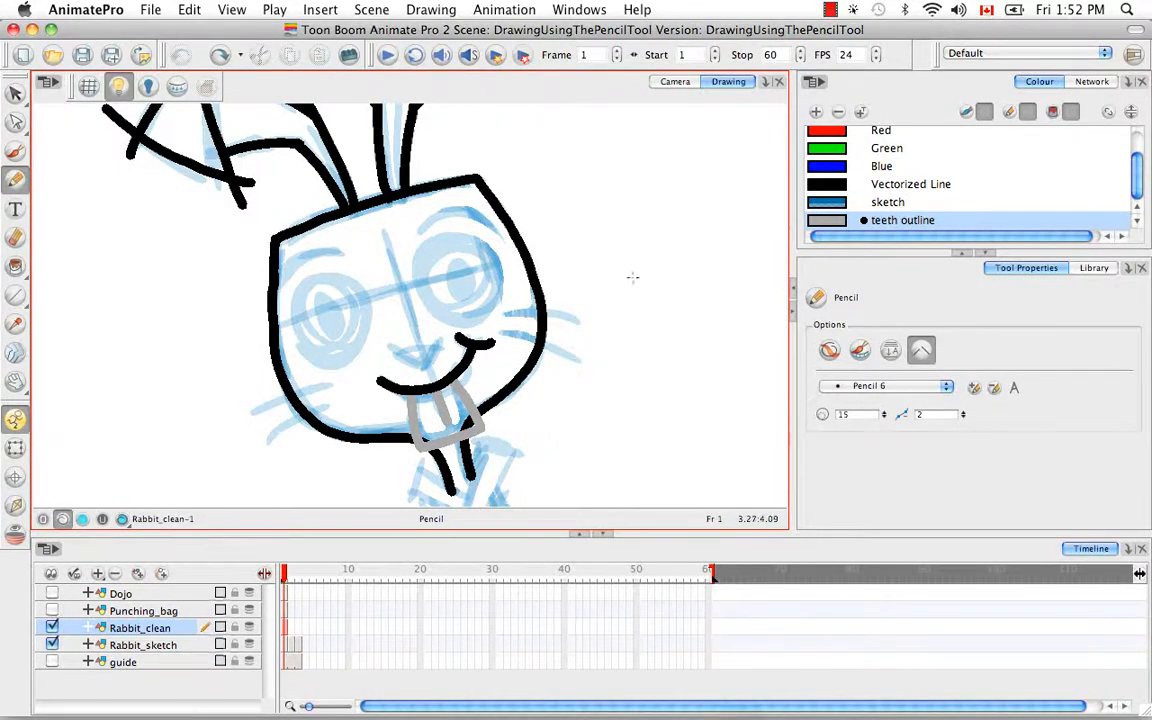
Show the strokes' centre lines and points on the right ear's outlines.
mouse_move(632, 277)
left_mouse_down()
mouse_move(686, 260)
mouse_move(630, 380)
mouse_move(566, 417)
mouse_move(576, 386)
mouse_move(478, 424)
mouse_move(681, 429)
left_mouse_up()
key("super+equal")
key("super+equal")
key("space")
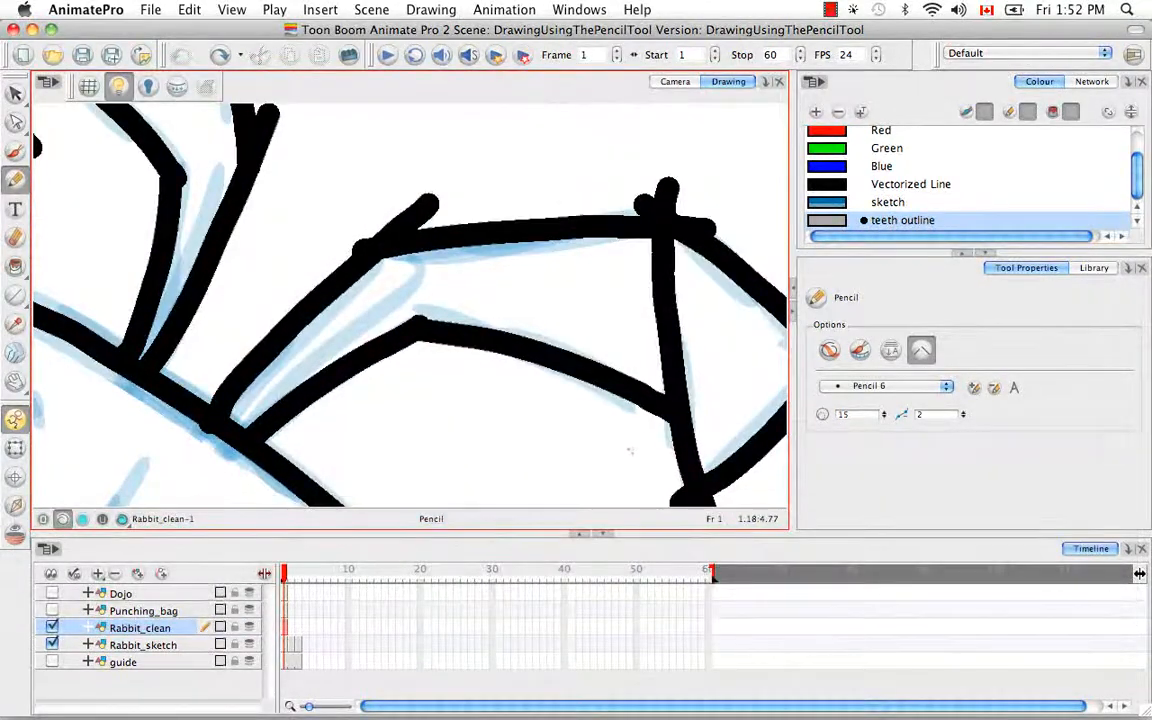
left_click(218, 12)
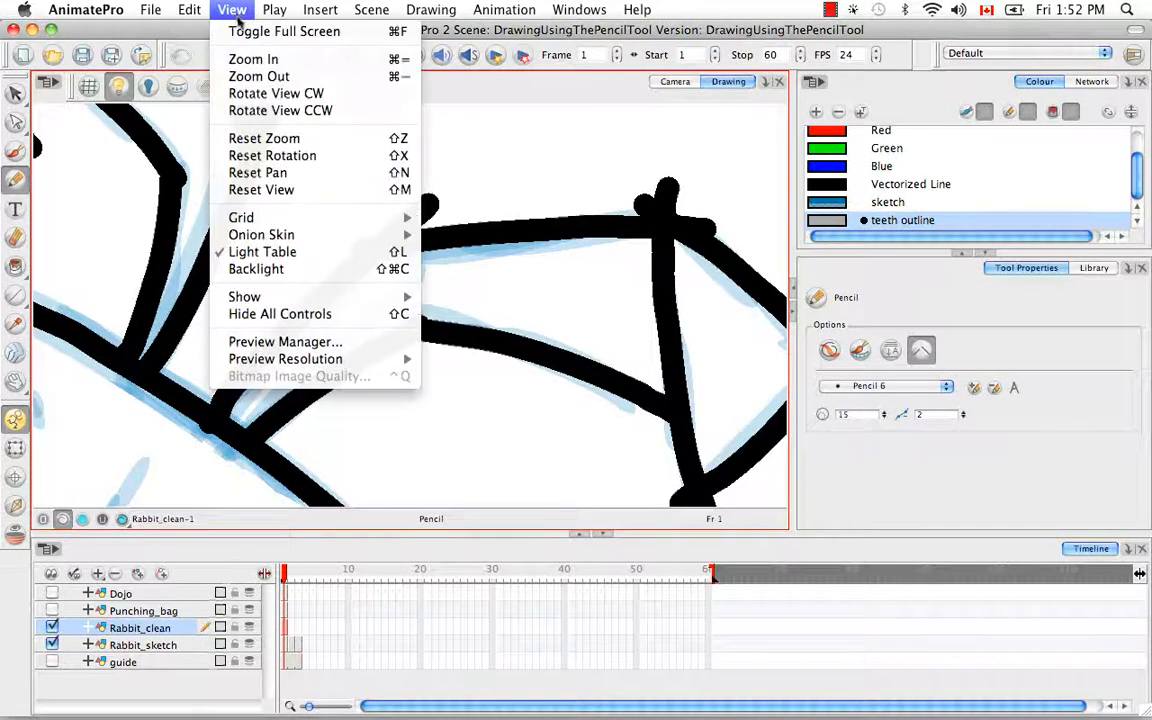
mouse_move(300, 296)
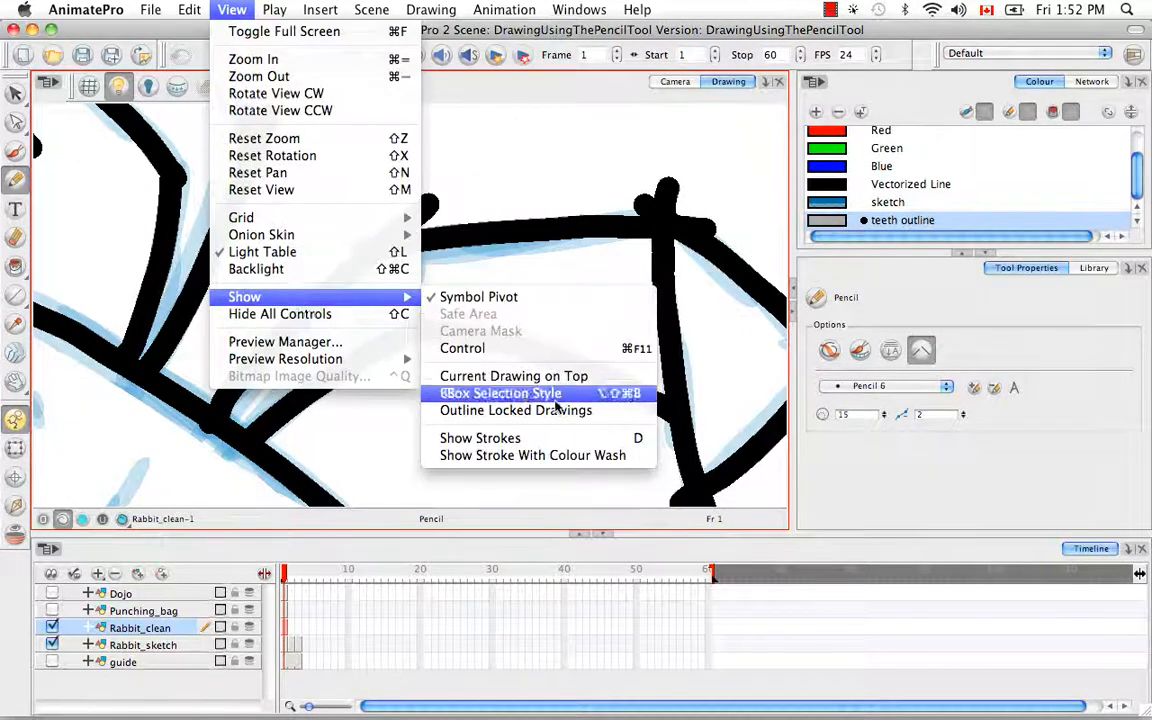
left_click(560, 440)
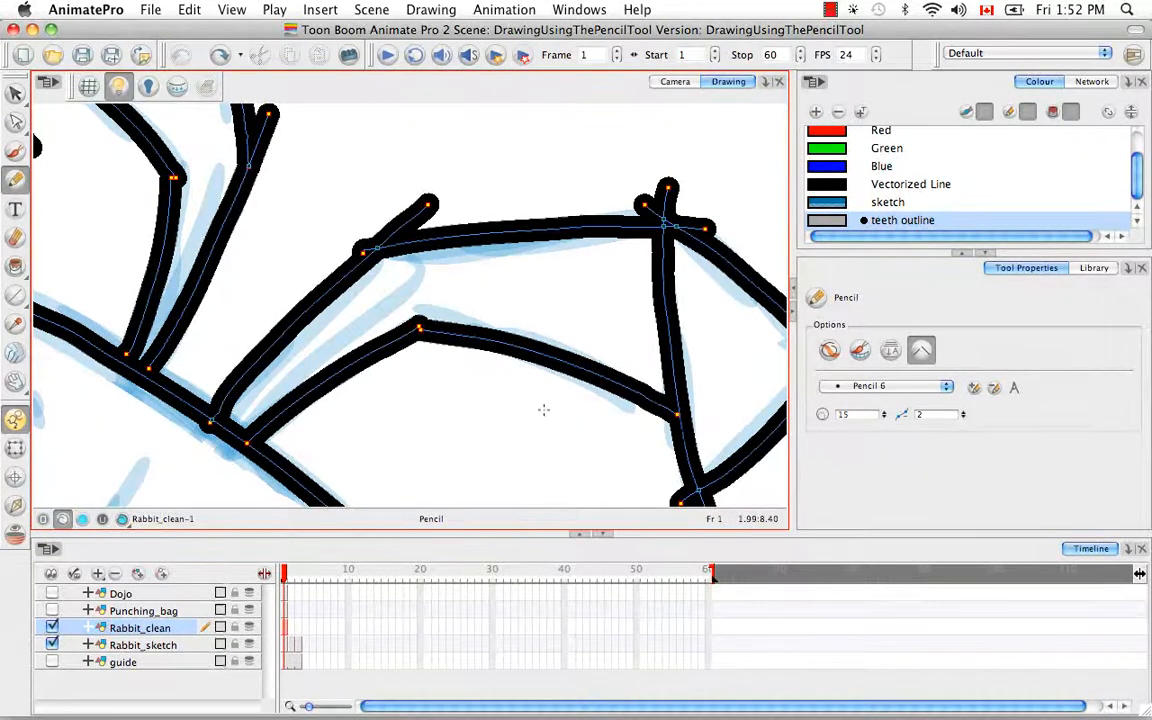
Draw a grey fold line inside the right ear, ending just at the head's top outline.
left_click_drag(674, 355, 671, 283)
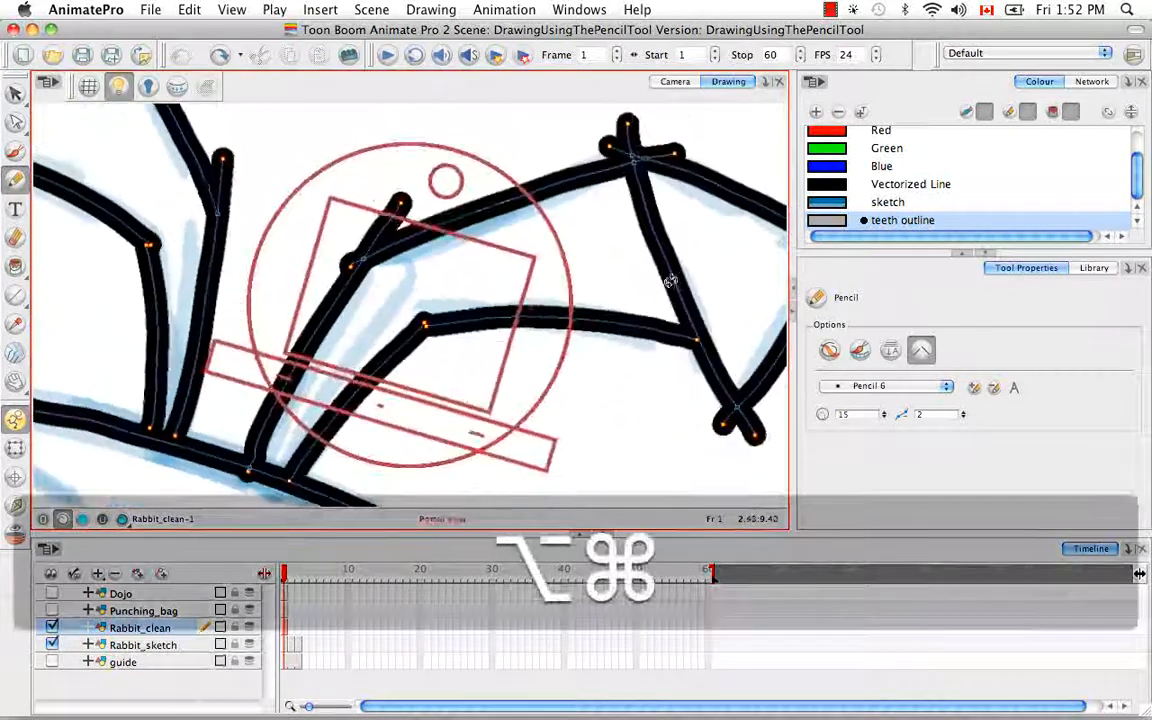
key("space")
left_click_drag(463, 372, 476, 340)
mouse_move(576, 220)
left_mouse_down()
mouse_move(471, 236)
mouse_move(395, 268)
mouse_move(283, 436)
left_mouse_up()
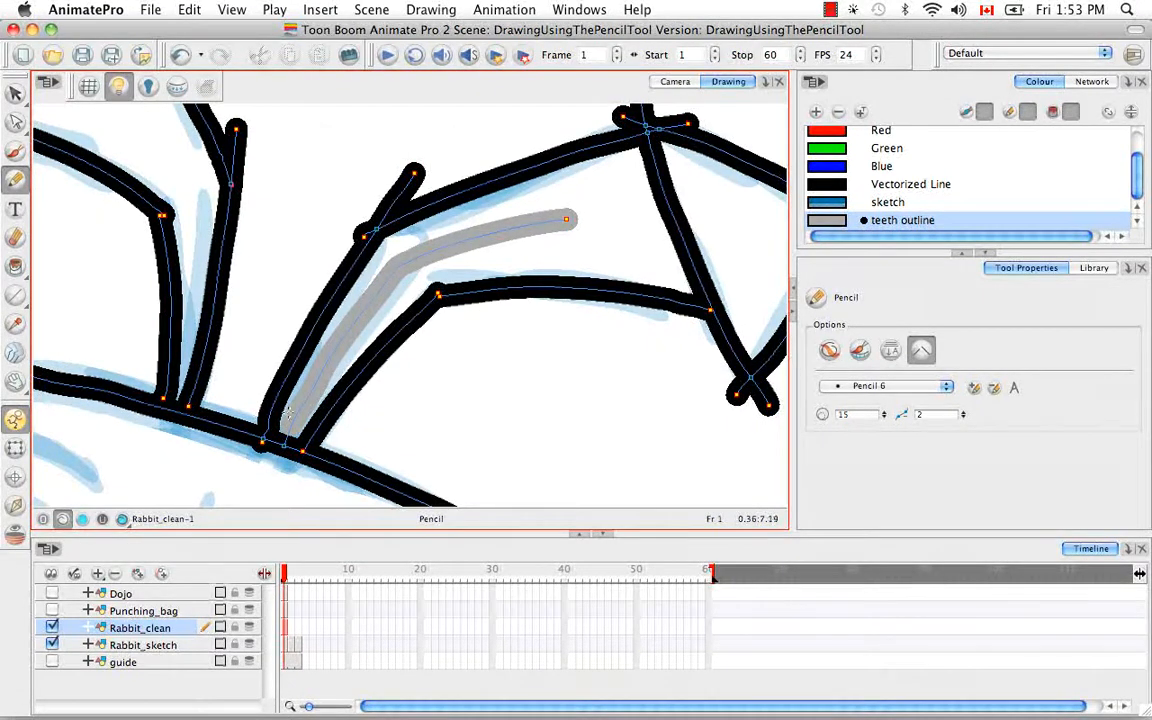
Examine at close range how the grey ear stroke joins the head's top outline.
key("super+equal")
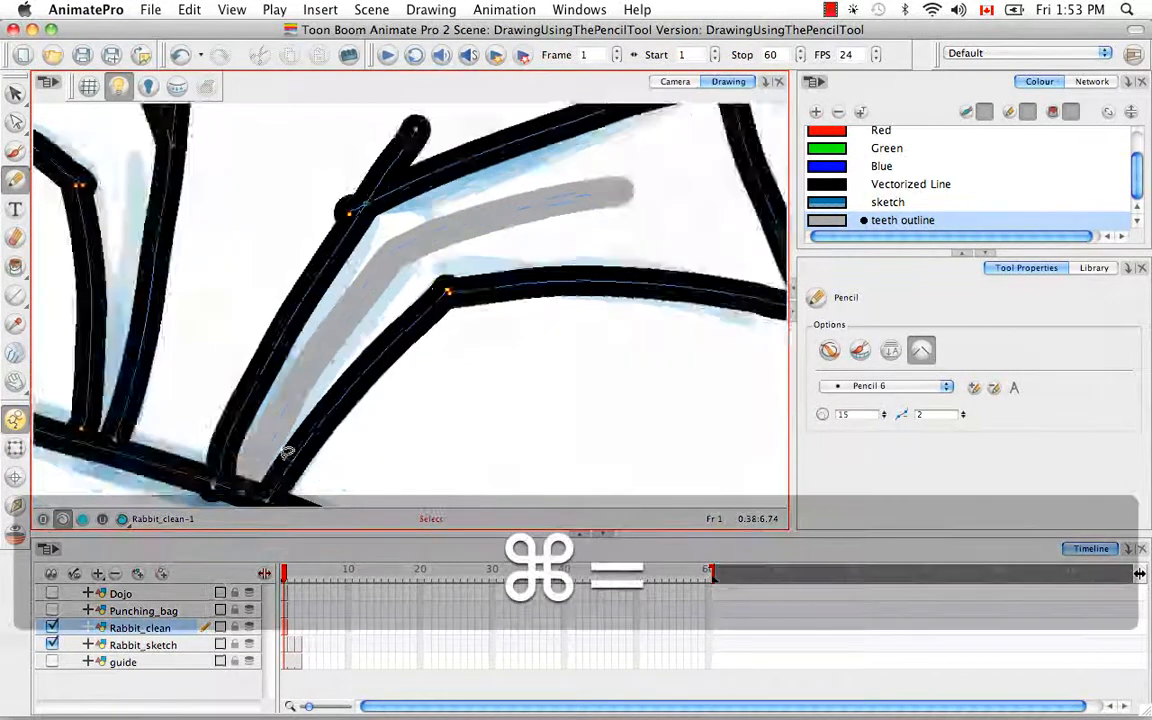
key("super+equal")
key("space")
mouse_move(285, 465)
left_mouse_down()
mouse_move(360, 291)
mouse_move(421, 324)
left_mouse_up()
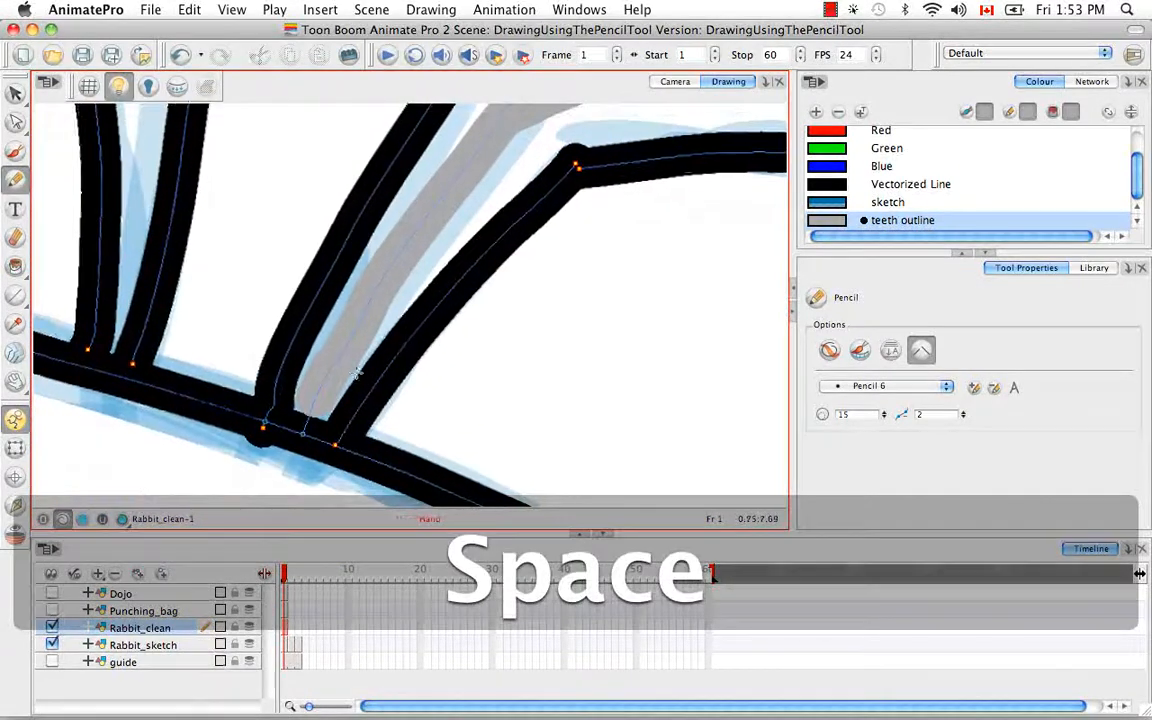
key("space")
left_click_drag(354, 436, 341, 468)
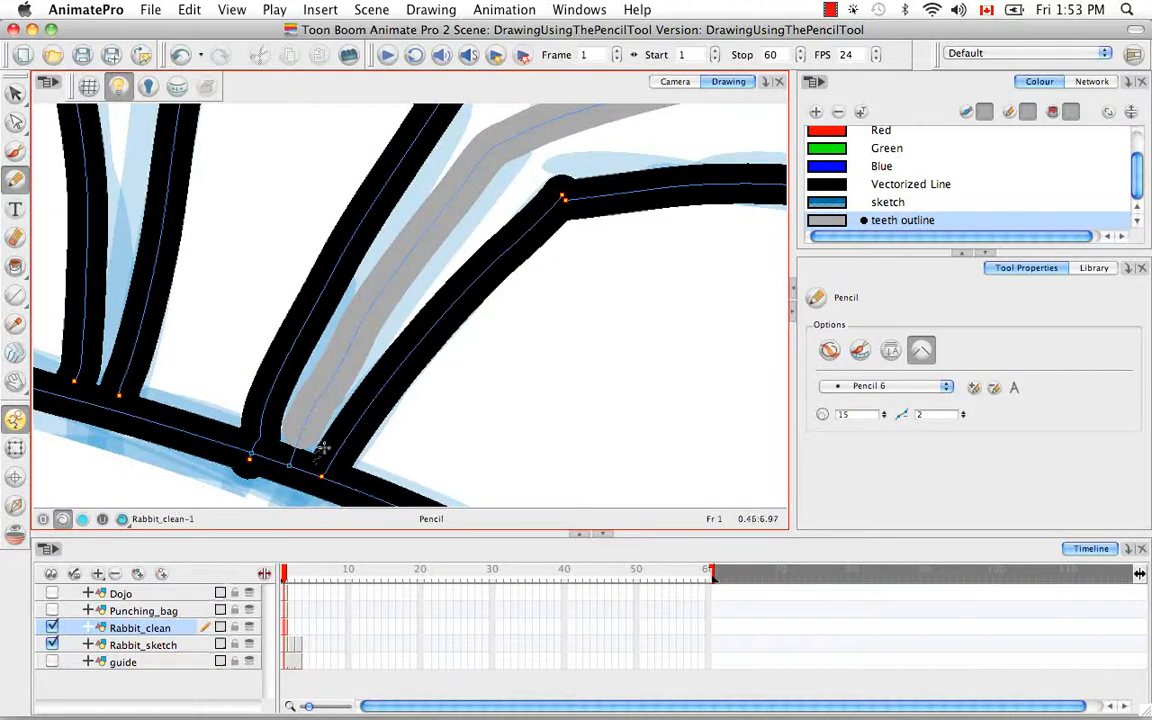
key("space")
left_click_drag(340, 465, 251, 471)
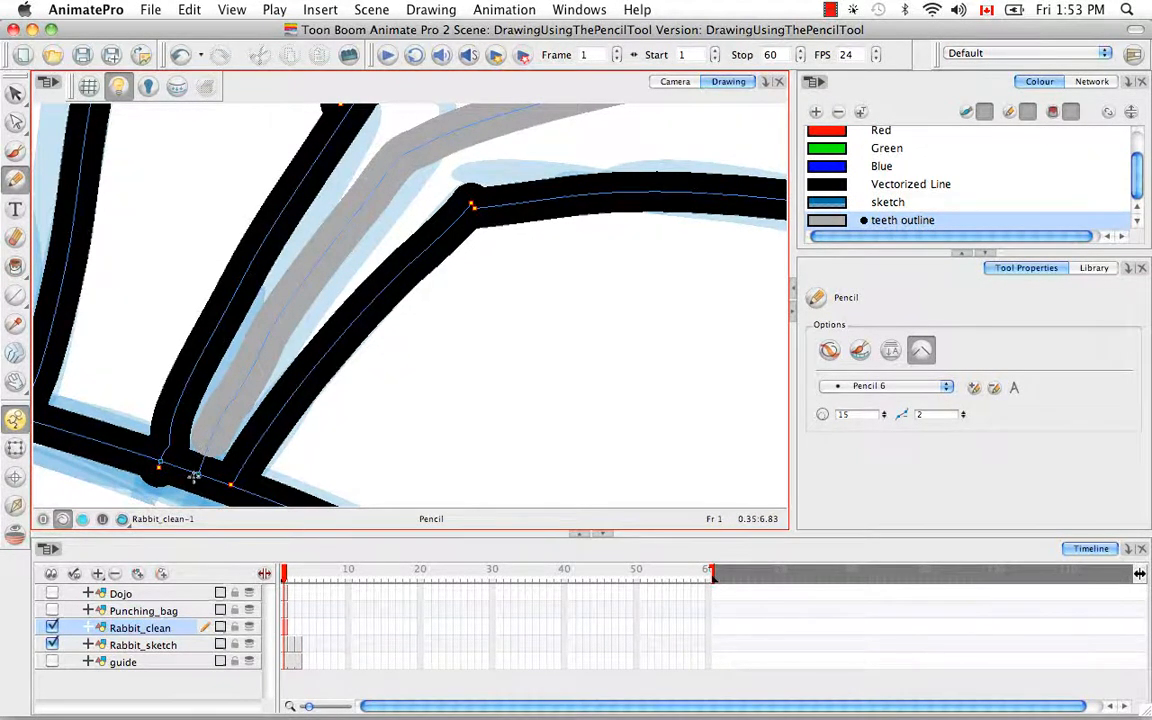
left_click_drag(247, 501, 341, 402)
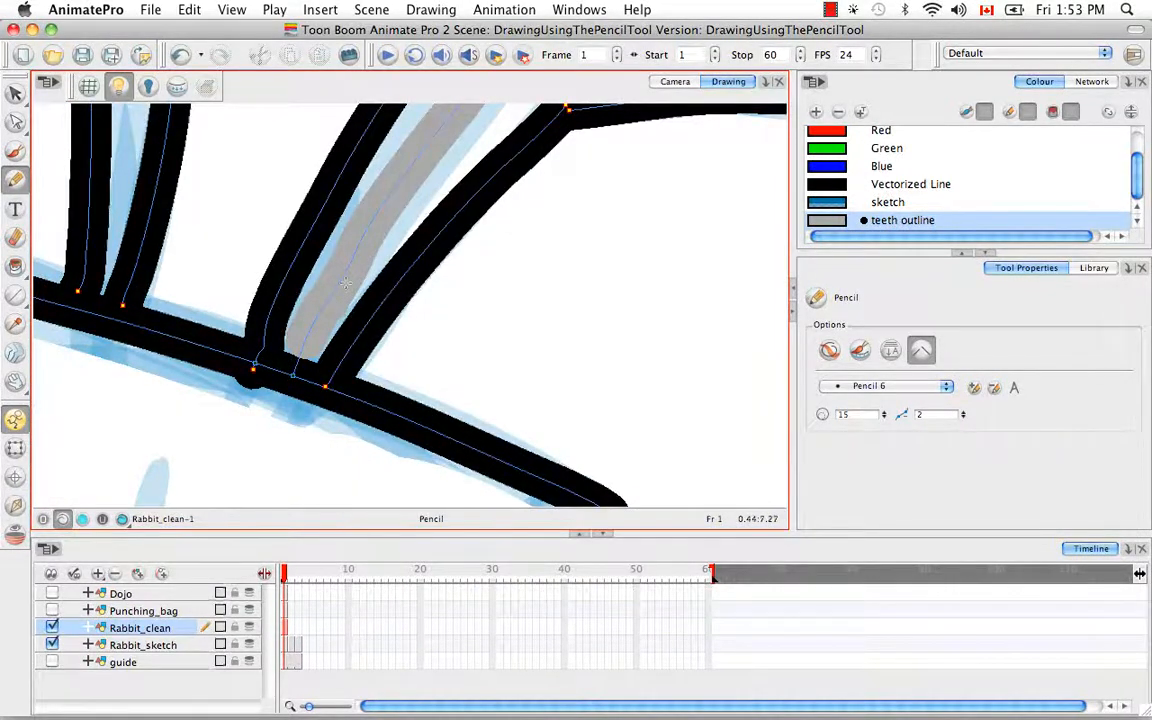
left_click_drag(442, 283, 375, 375)
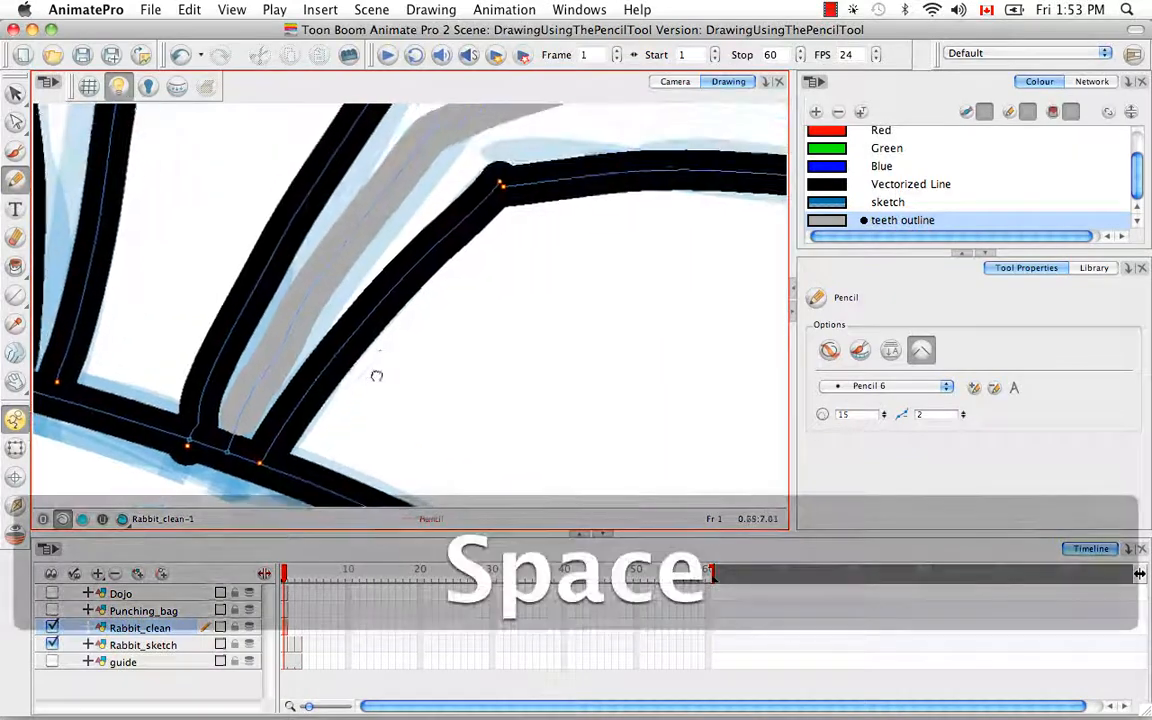
key("super+minus")
key("space")
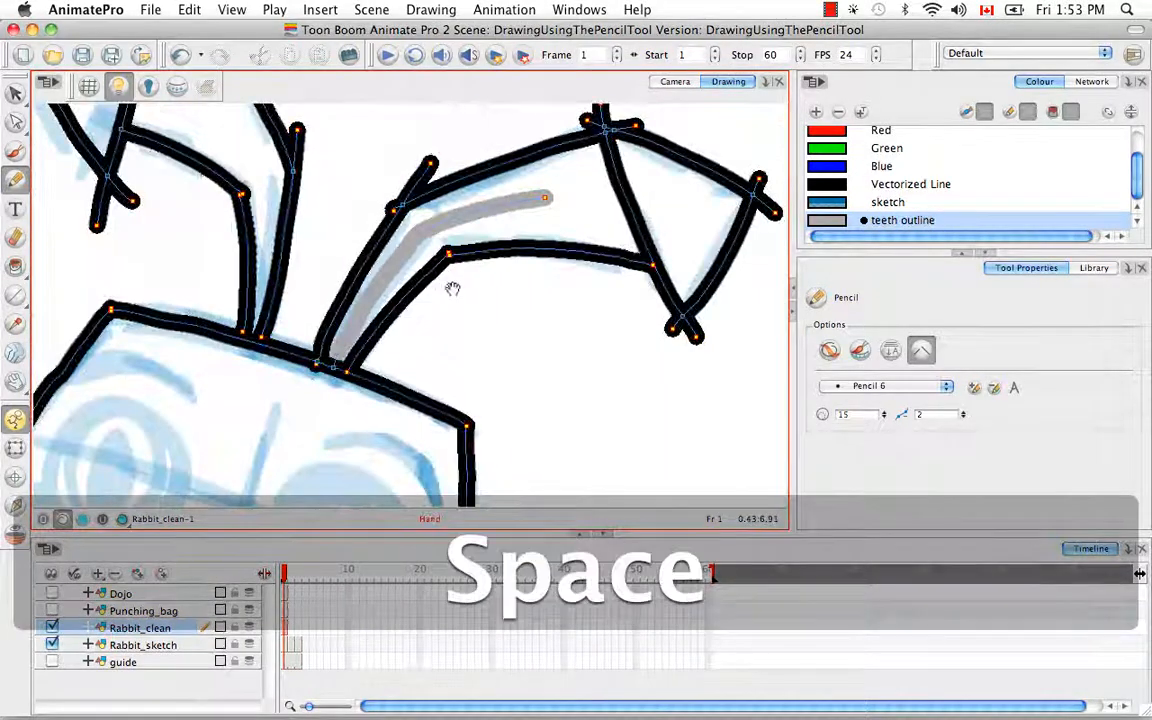
left_click_drag(450, 290, 408, 350)
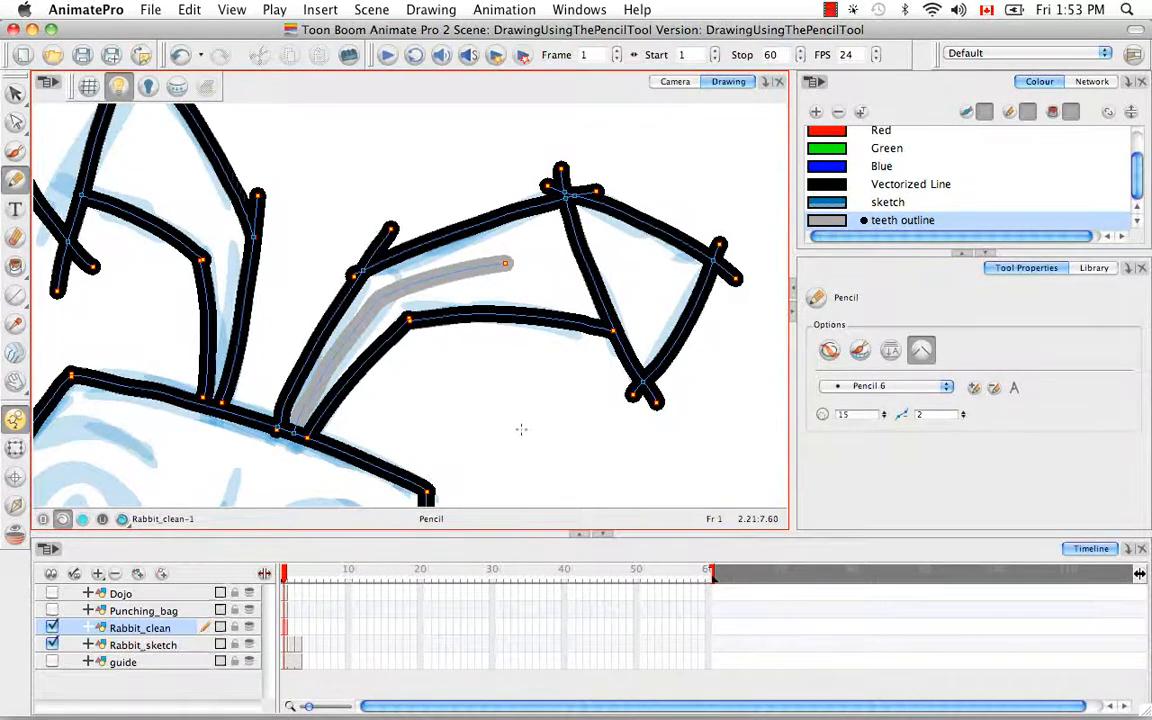
Hide the stroke display and undo the grey line in the right ear.
key("d")
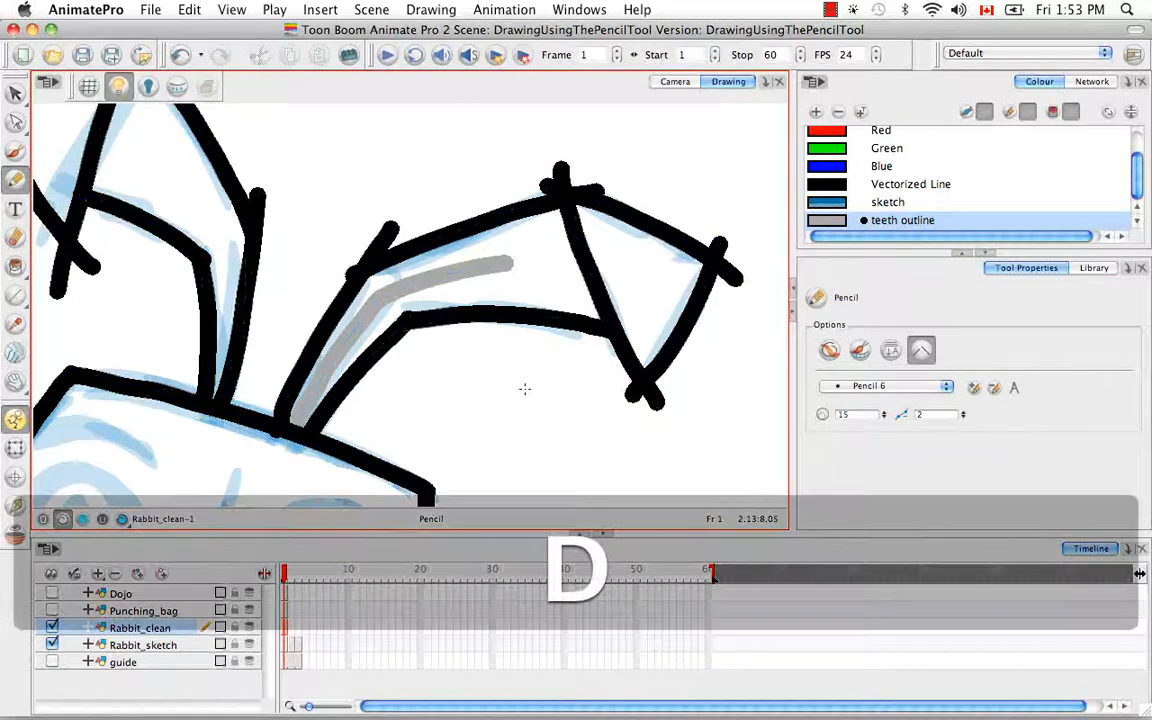
key("super+z")
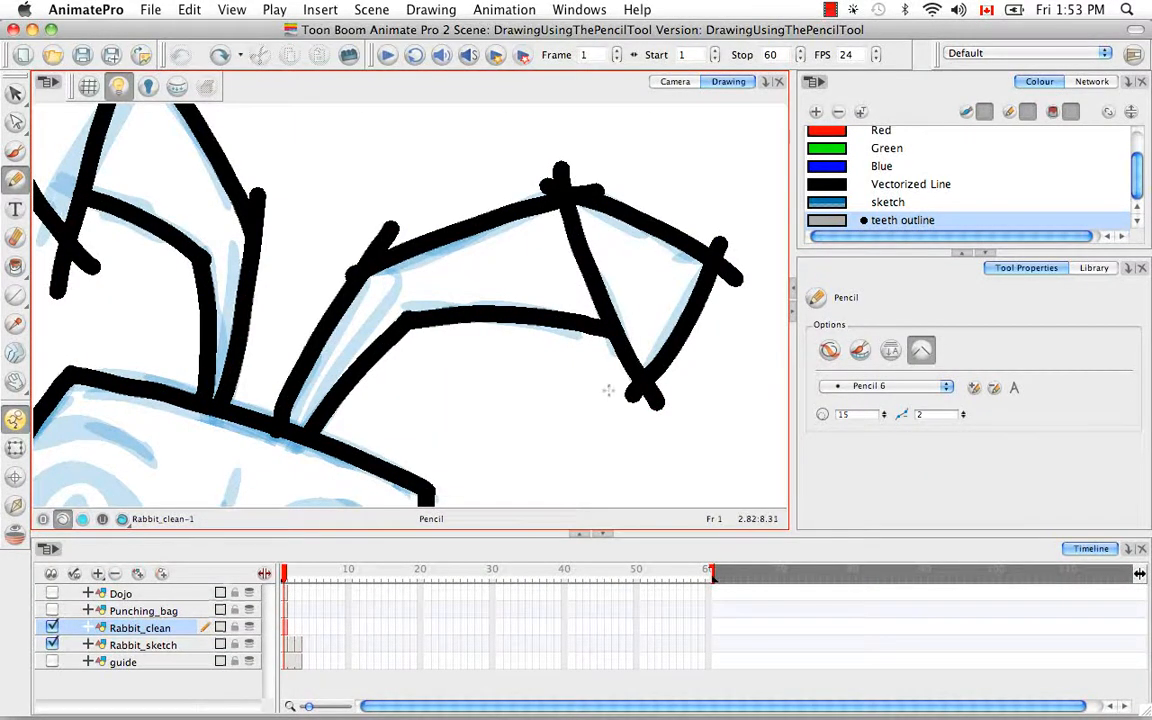
key("super+minus")
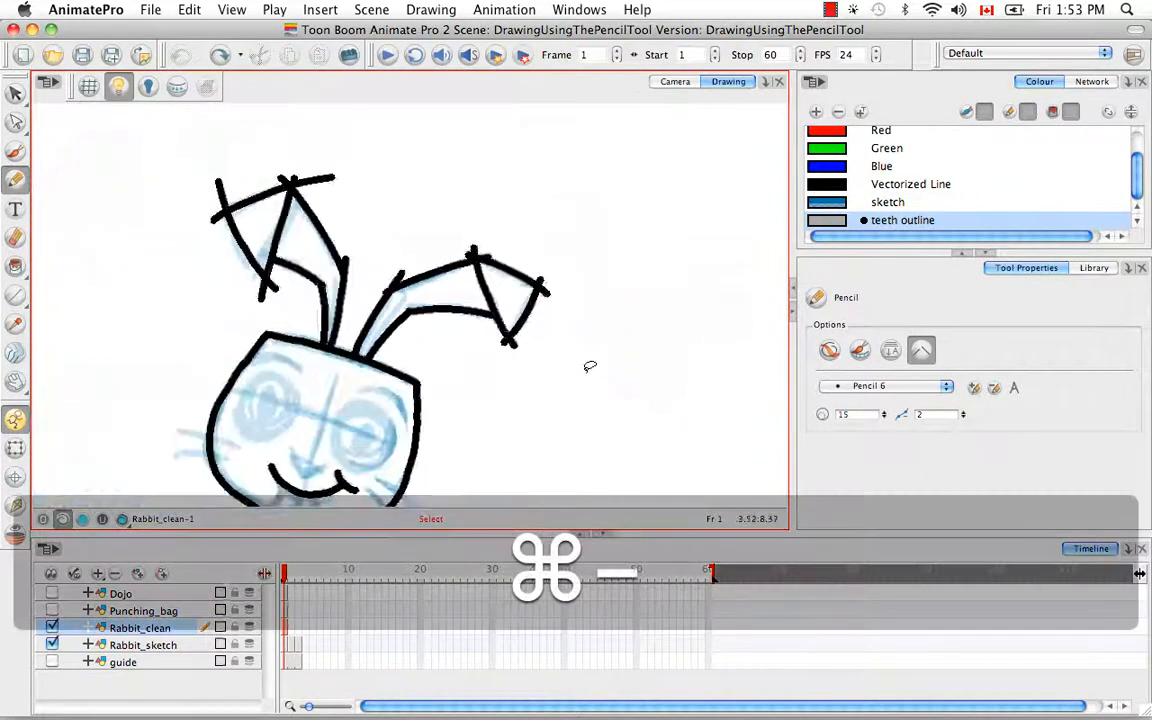
left_click_drag(638, 318, 568, 212)
key("space")
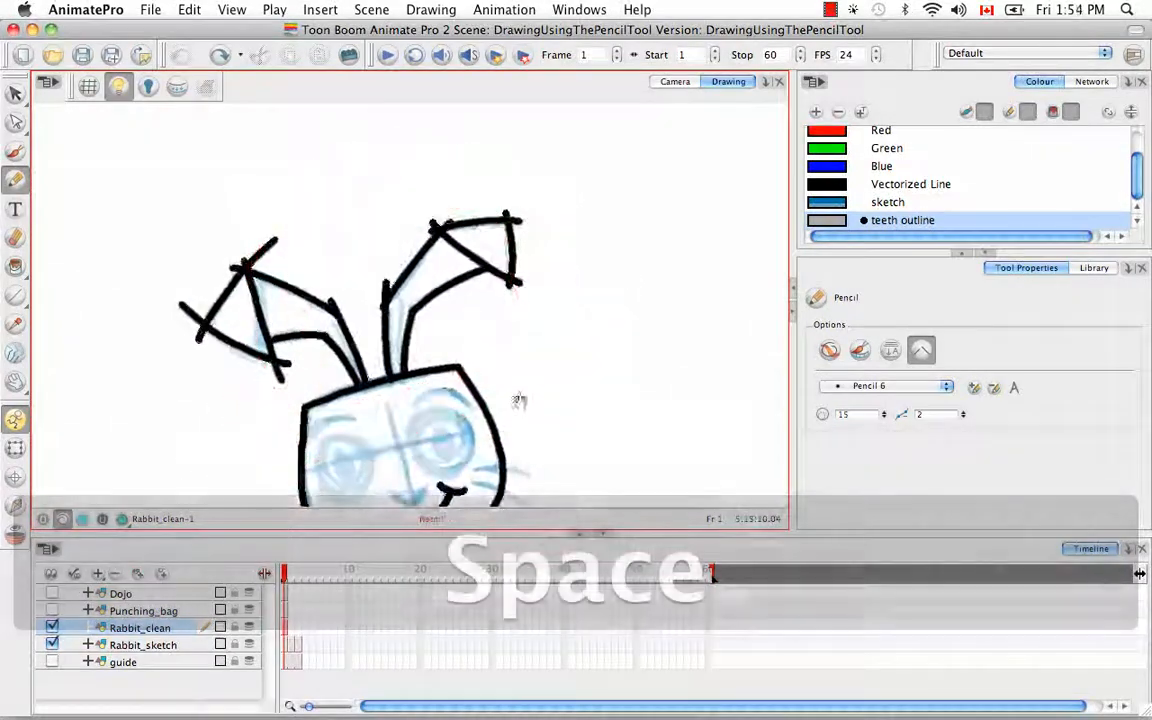
left_click_drag(518, 400, 548, 306)
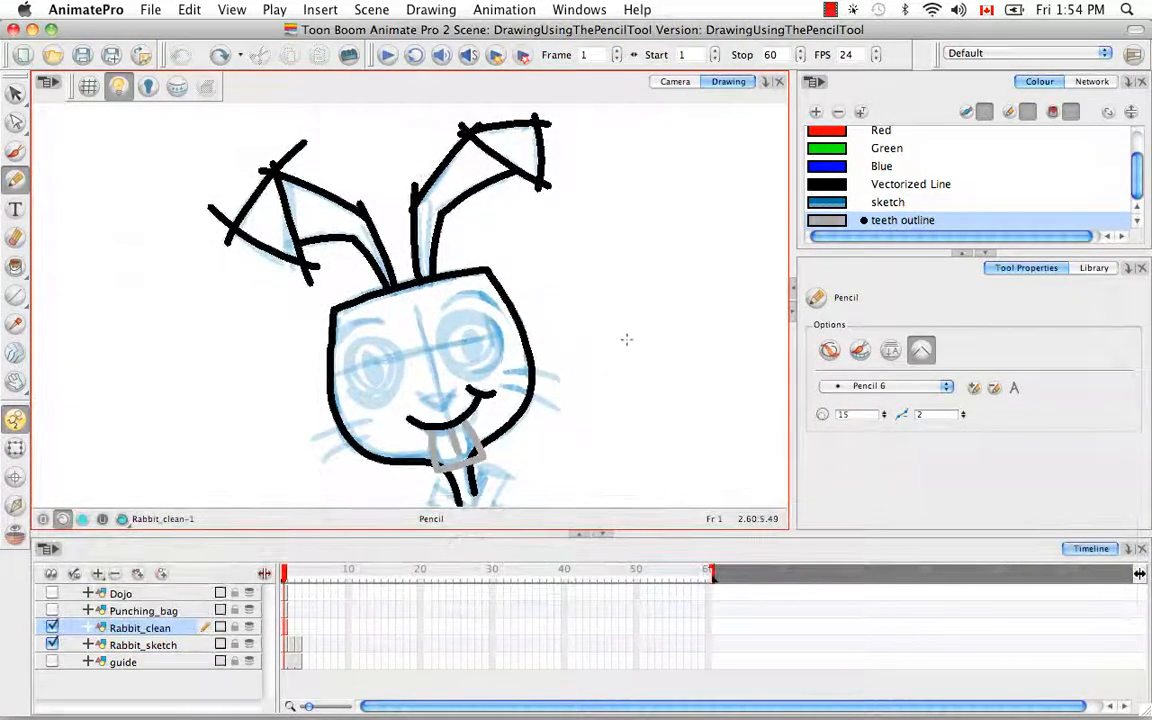